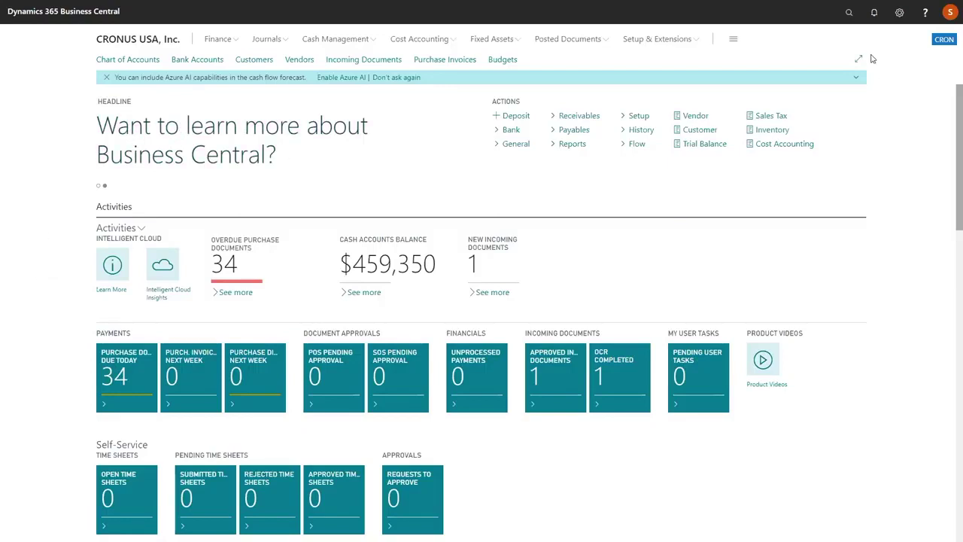
Search Tell Me for 'bartender label' to list the BarTender pages.
click(849, 12)
text(bartender)
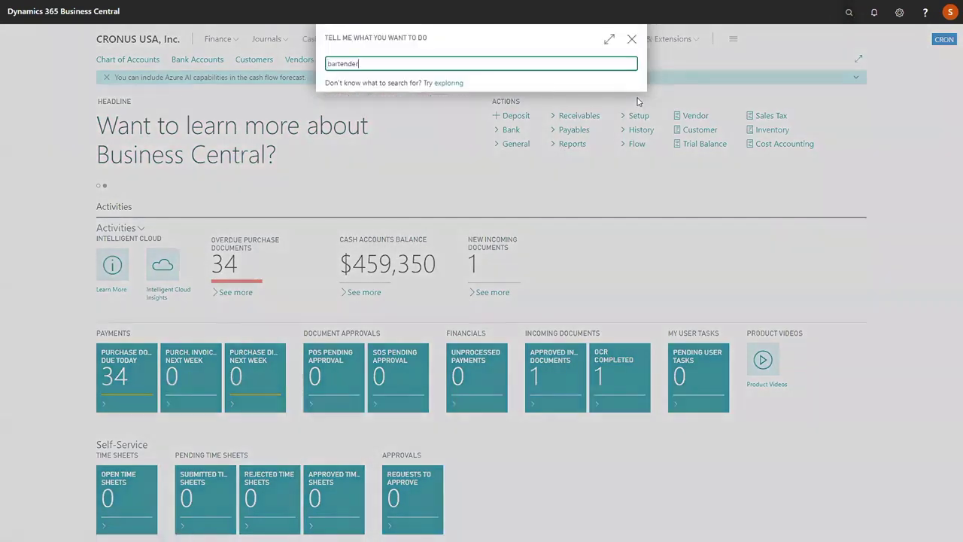
text( lael)
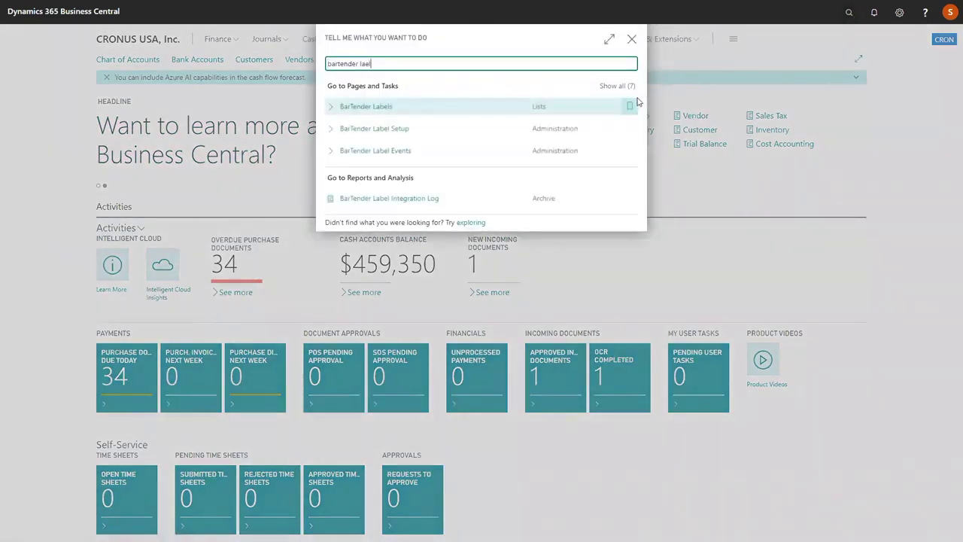
Open BarTender Label Setup, review its integration and logging settings, then close it.
click(416, 127)
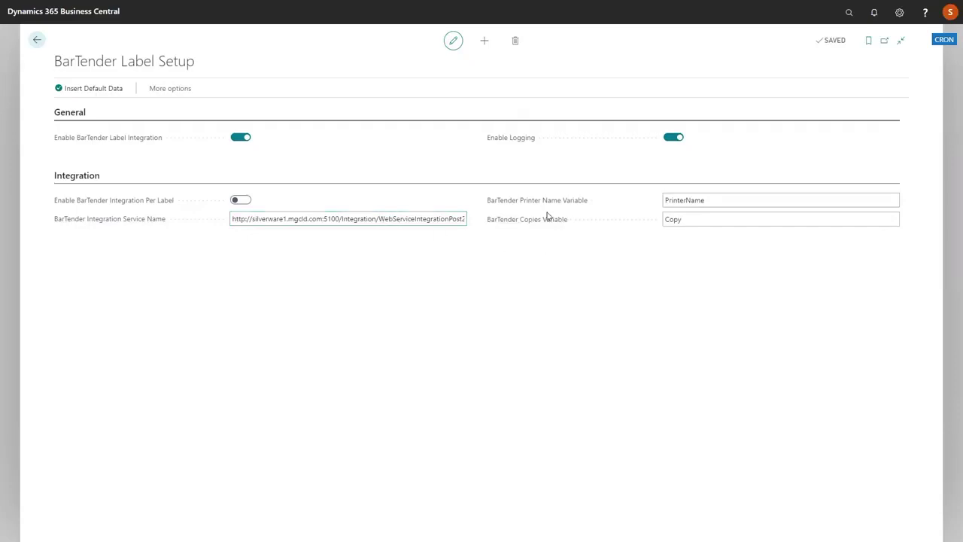
mouse_move(527, 202)
click(37, 40)
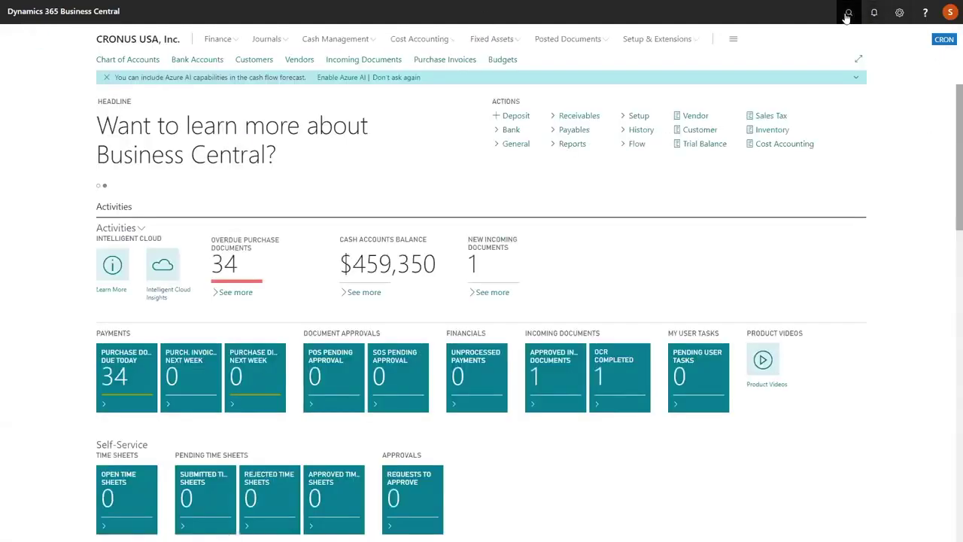
Search 'bartender events', review the Label Events list including From Item, and return home.
click(849, 12)
text(bartender even)
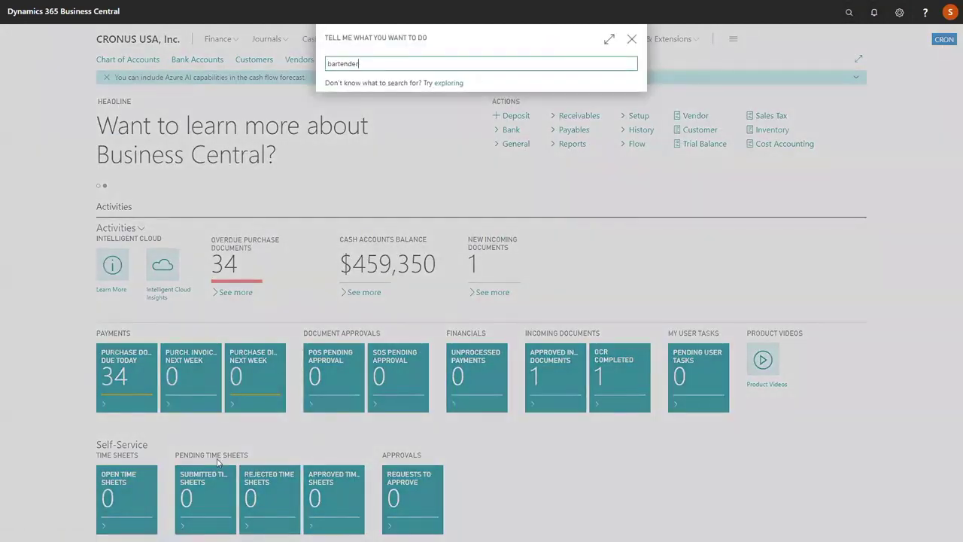
text(ts)
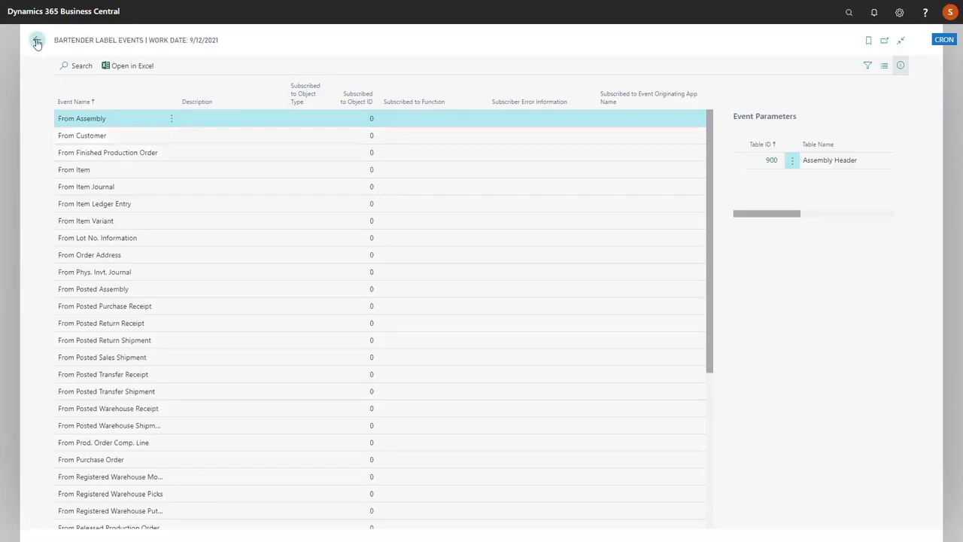
click(88, 170)
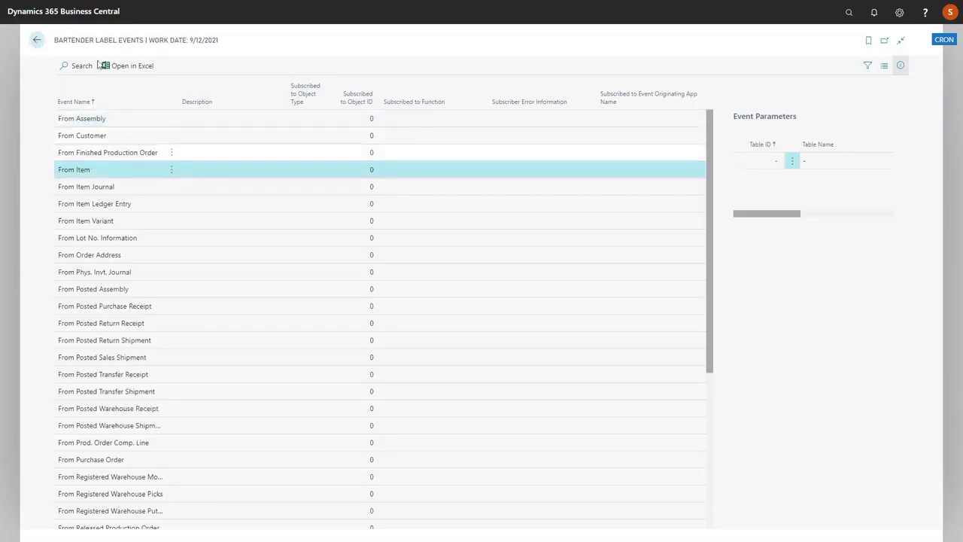
click(37, 40)
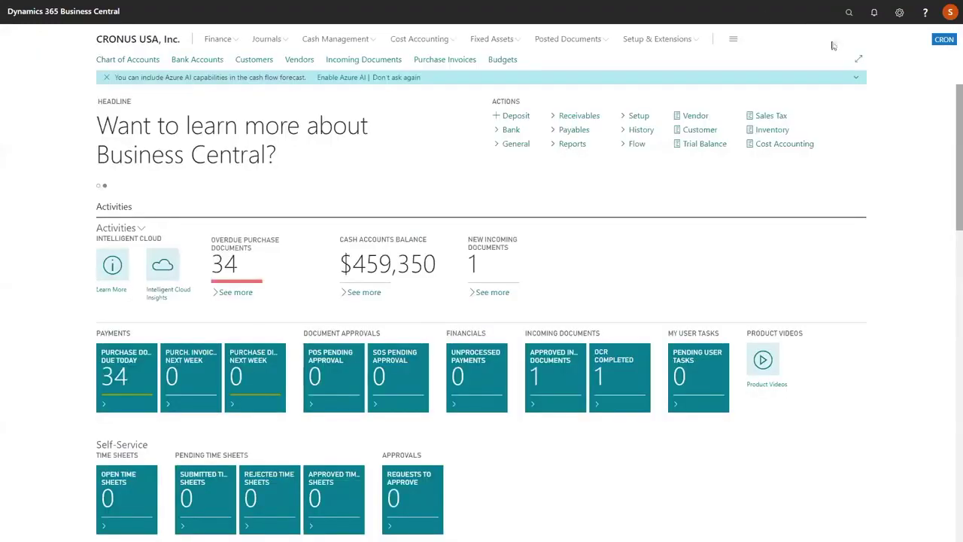
click(849, 12)
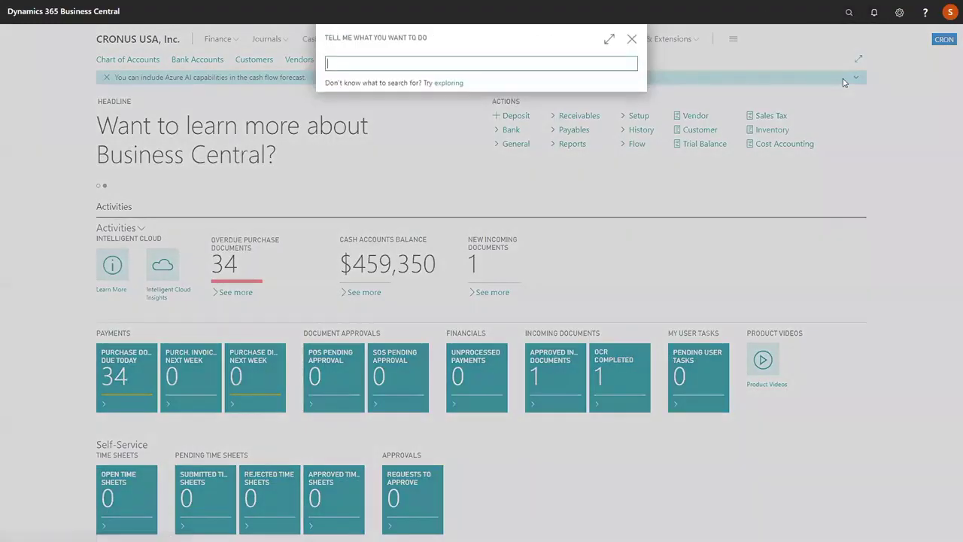
text(items)
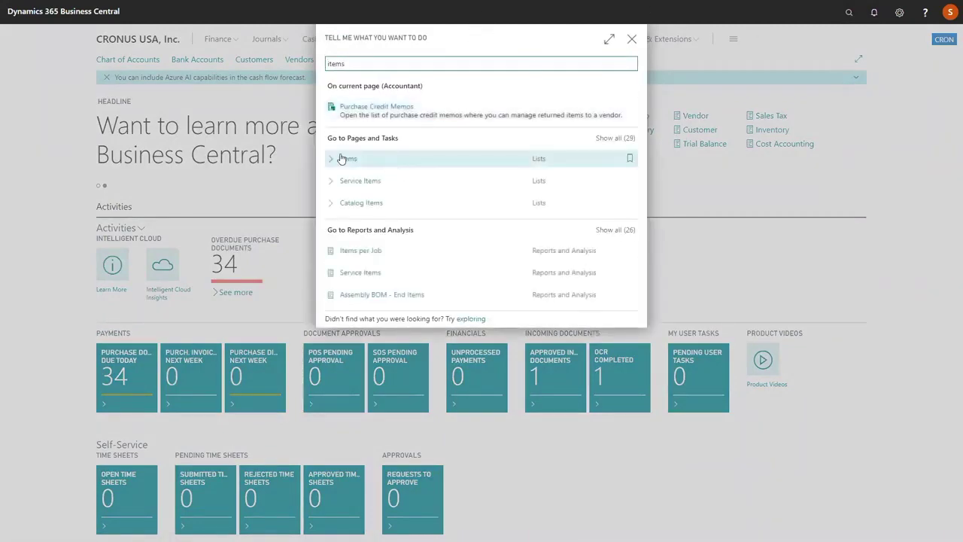
click(341, 158)
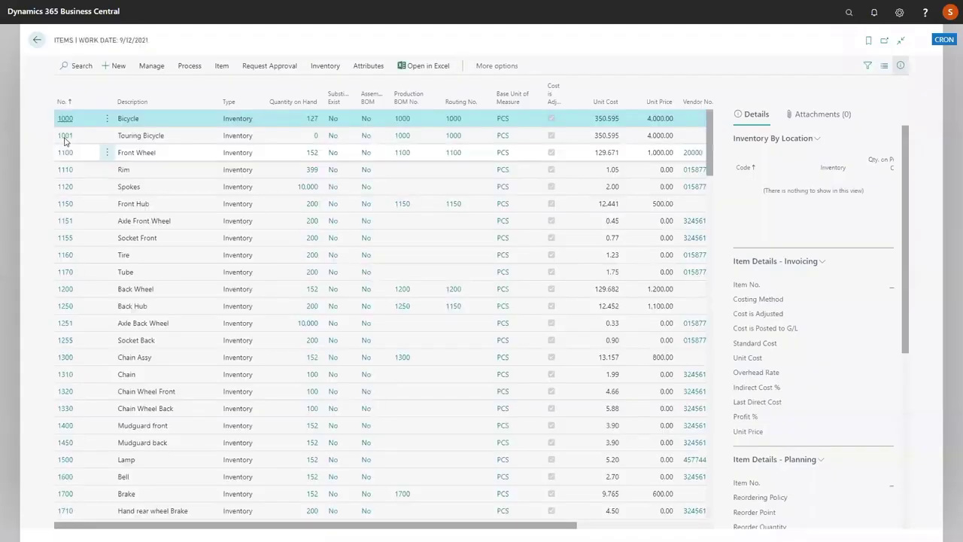
click(65, 119)
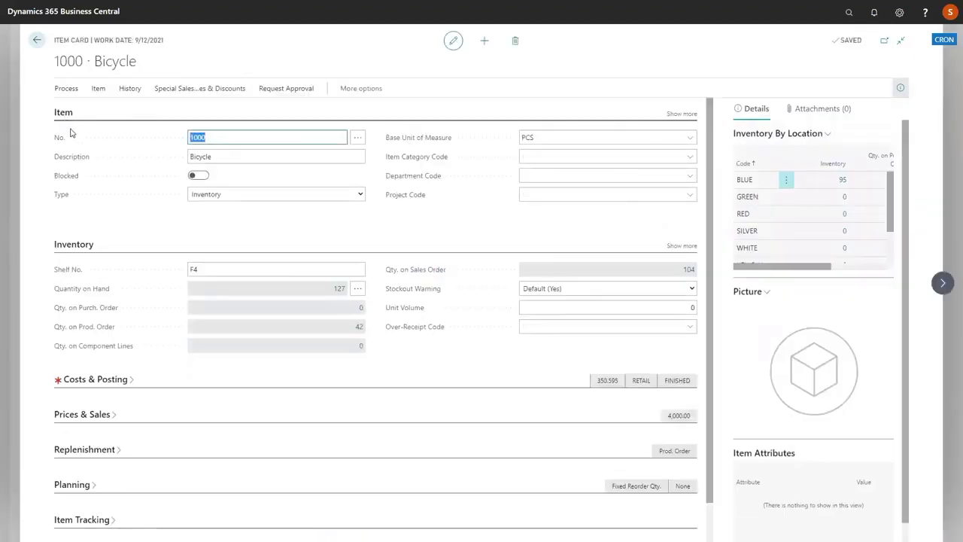
click(65, 89)
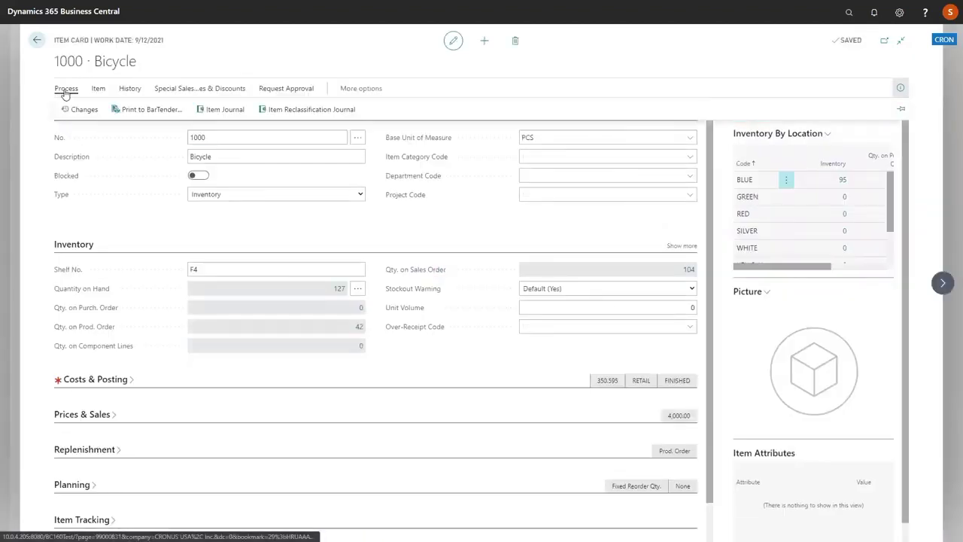
click(135, 112)
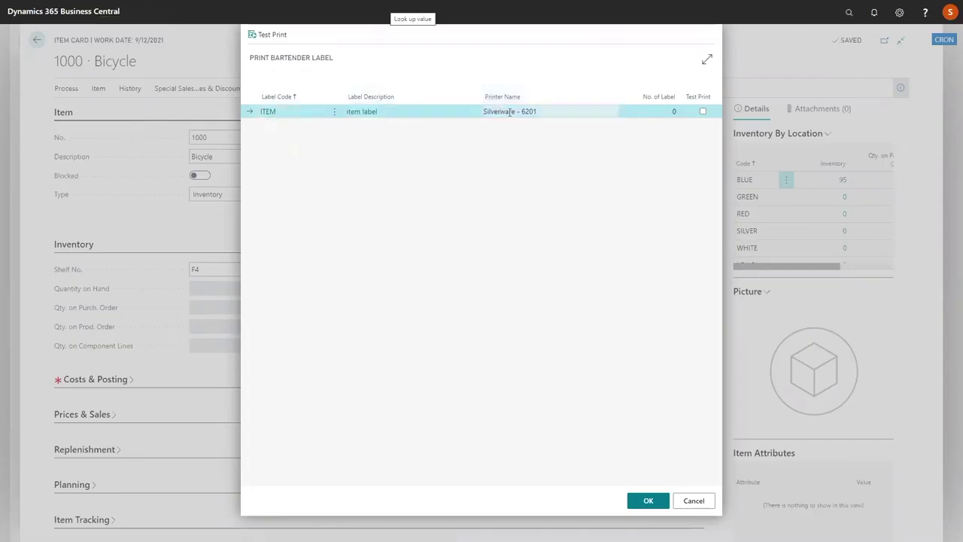
click(694, 500)
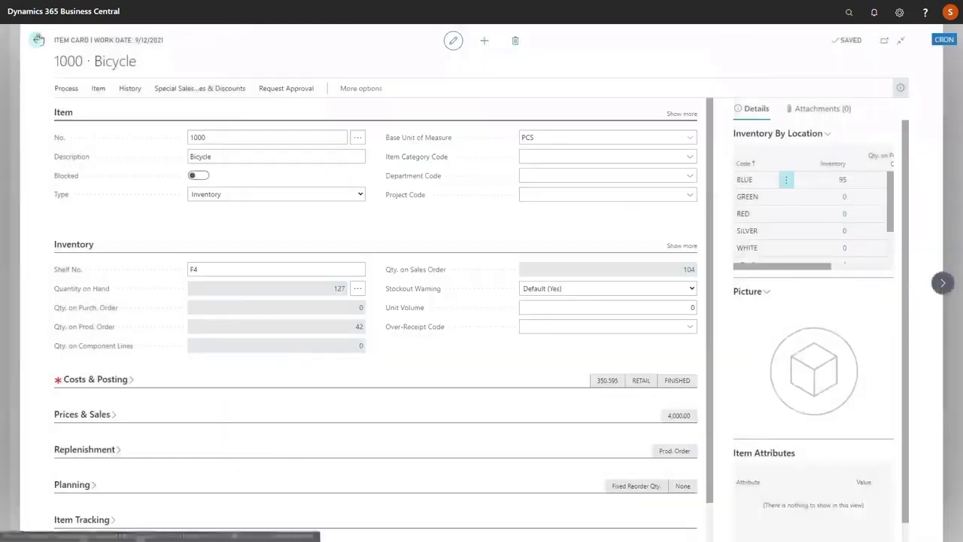
click(37, 40)
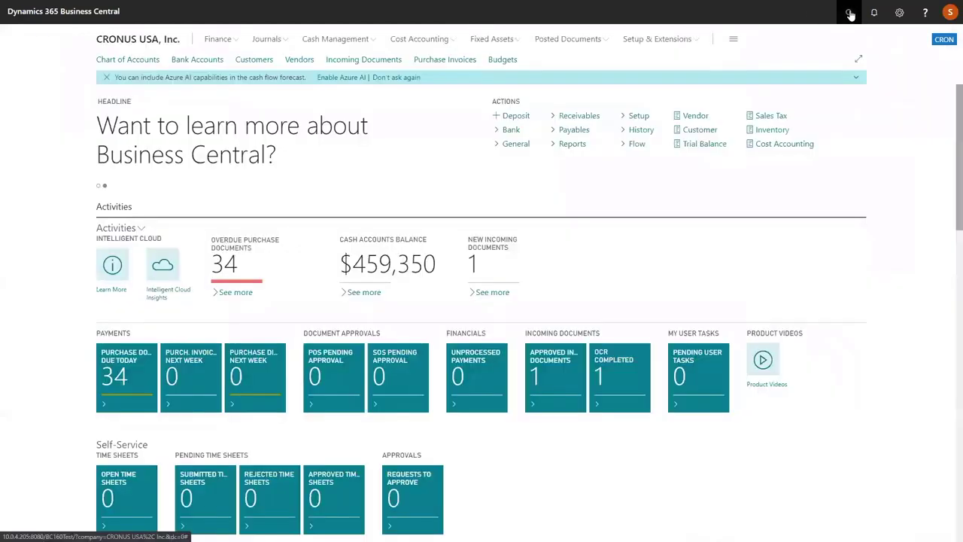
click(849, 13)
text(bartender)
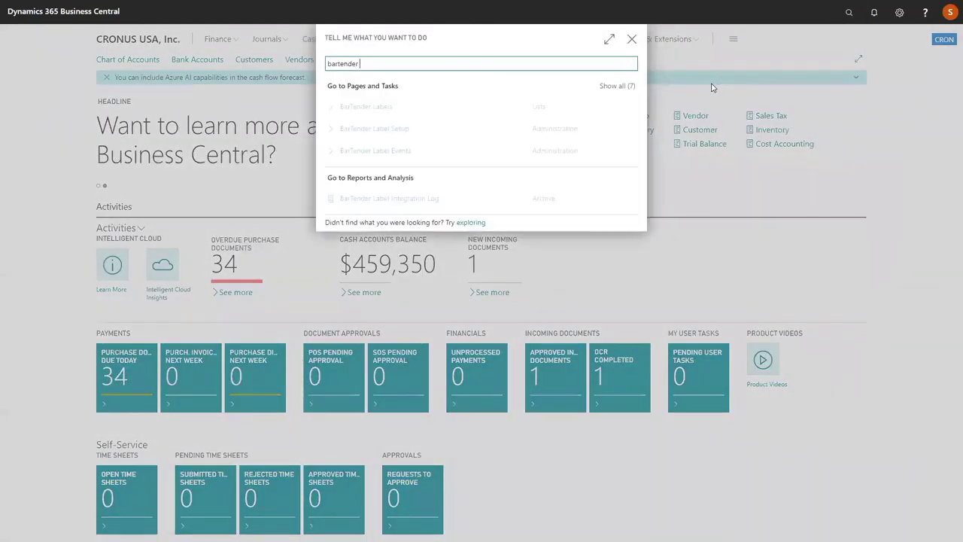
text( labe pr)
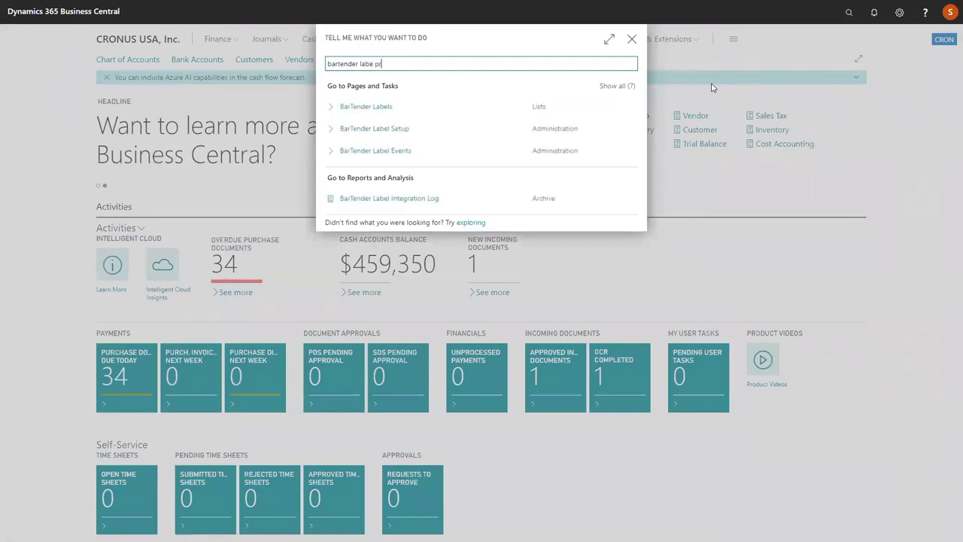
click(401, 109)
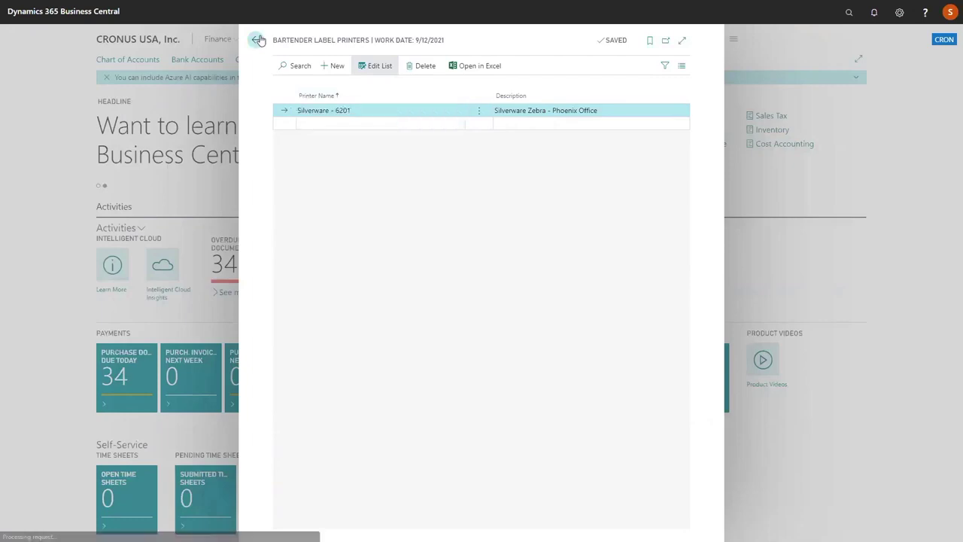
click(258, 40)
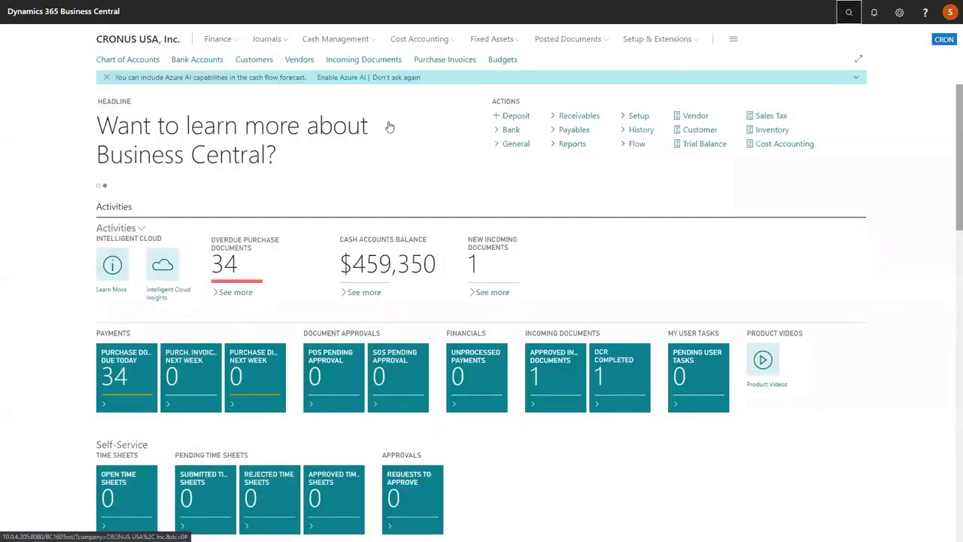
Open the ILE label's card from BarTender Labels and disable it.
click(849, 12)
text(bartender labe)
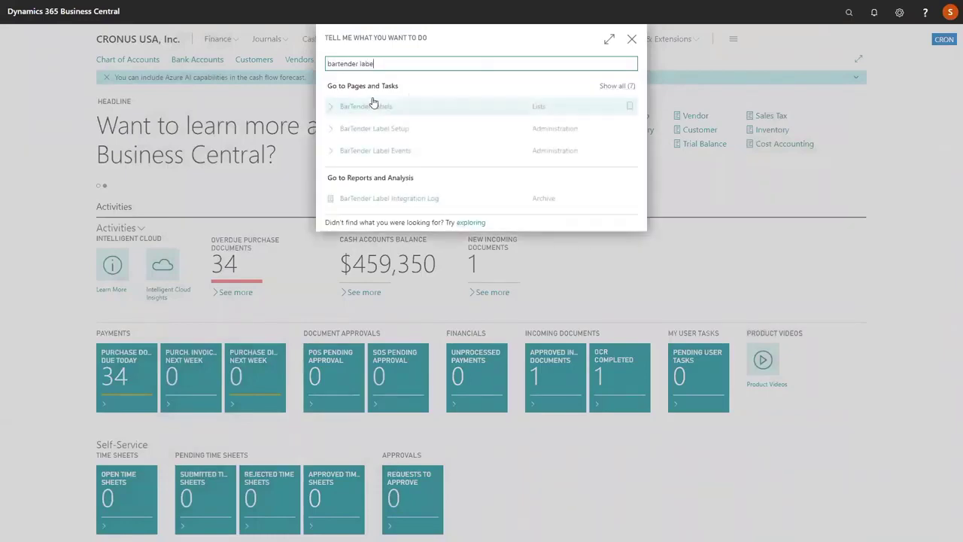
click(366, 107)
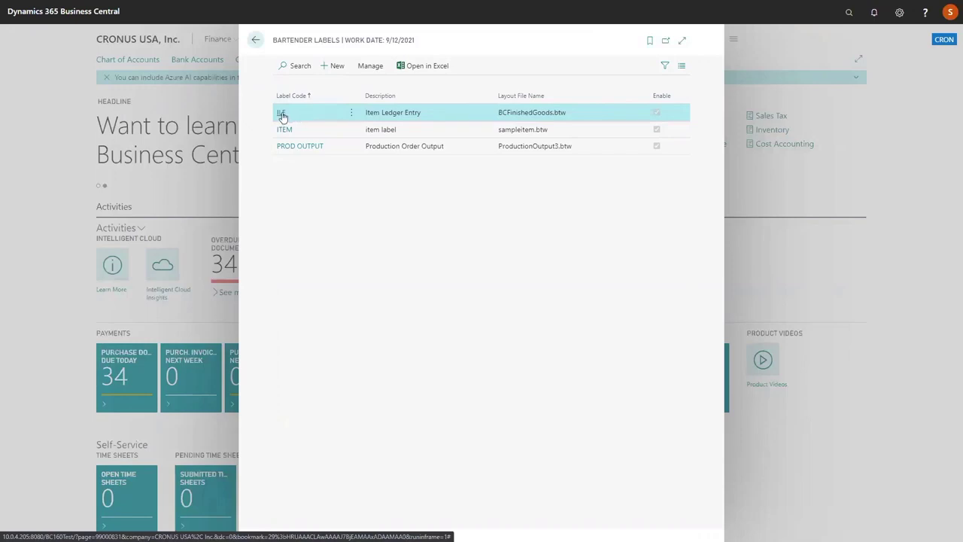
click(281, 113)
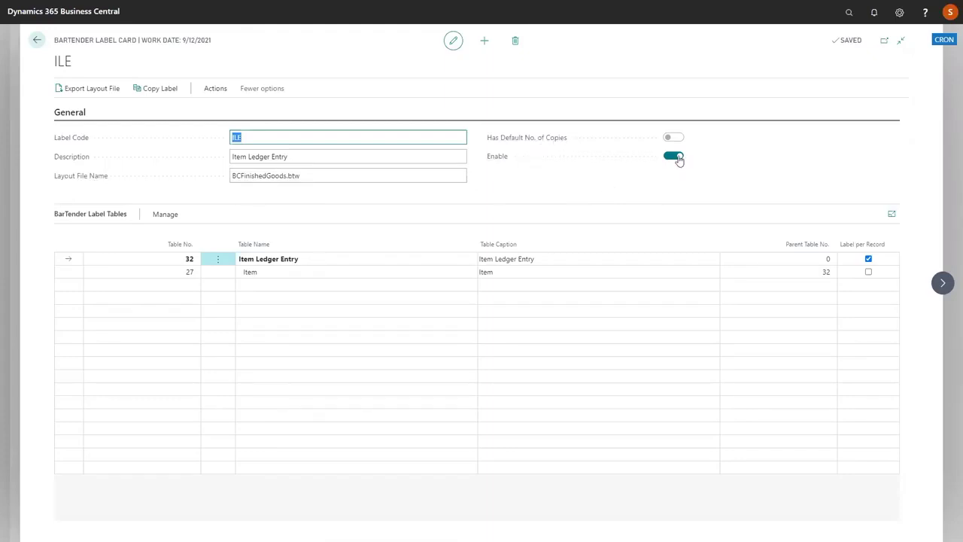
click(679, 157)
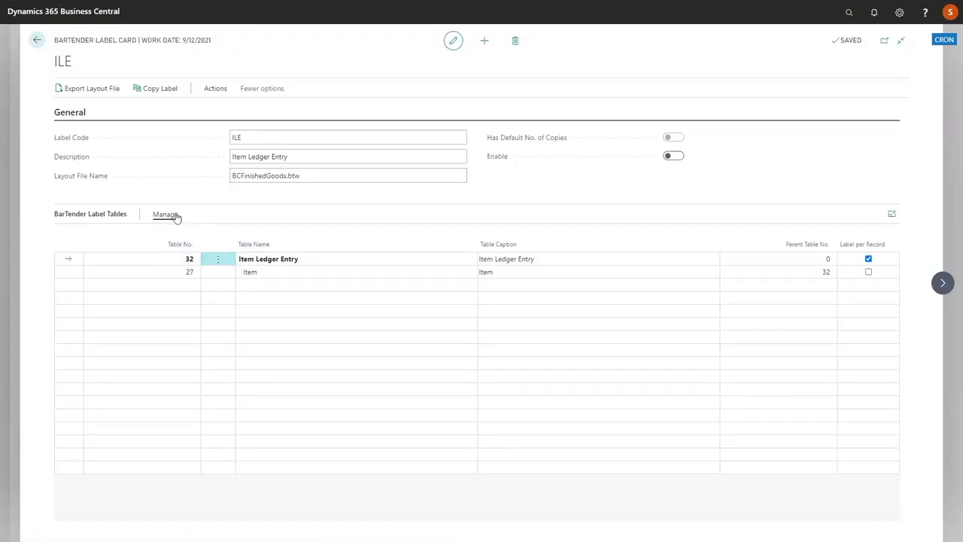
Relate the Item table to Item Ledger Entry by matching Item No. to No.
click(175, 216)
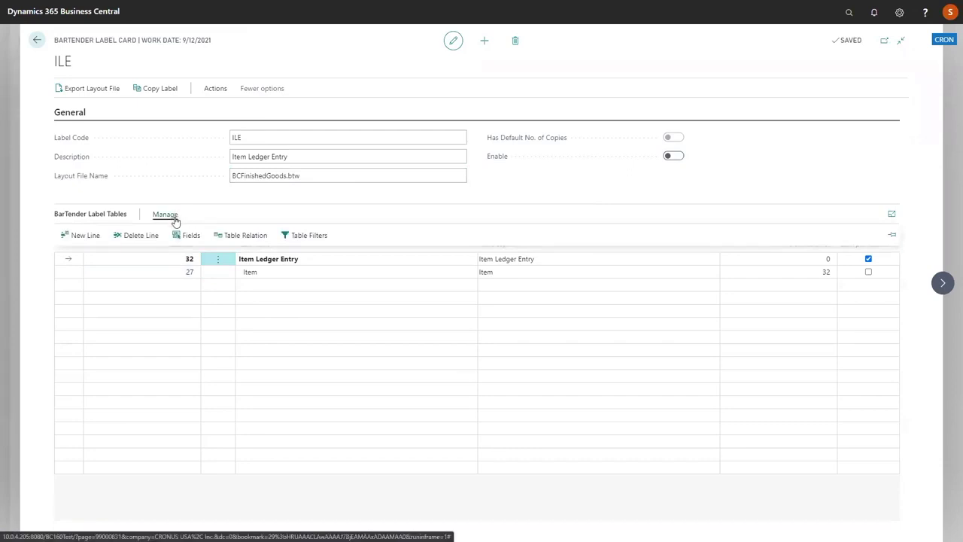
key(Down)
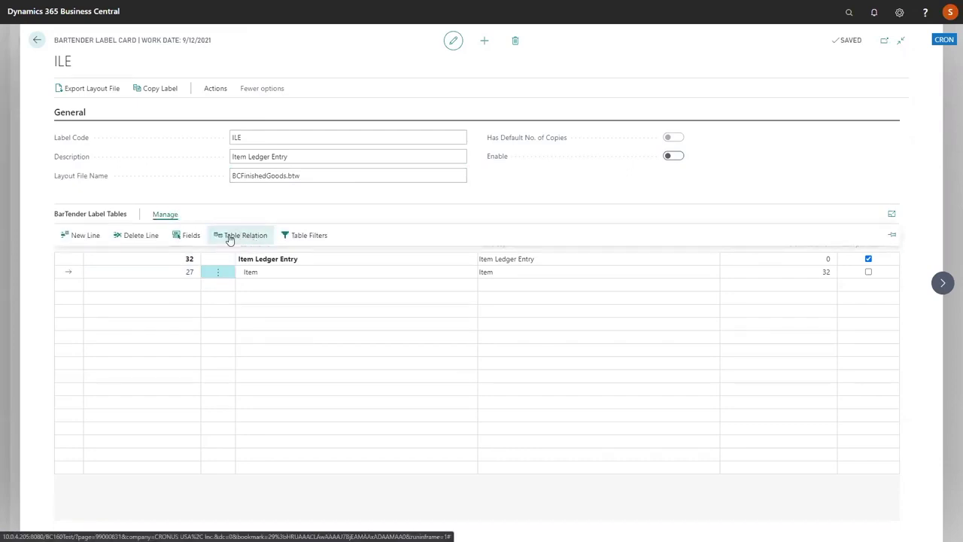
click(230, 238)
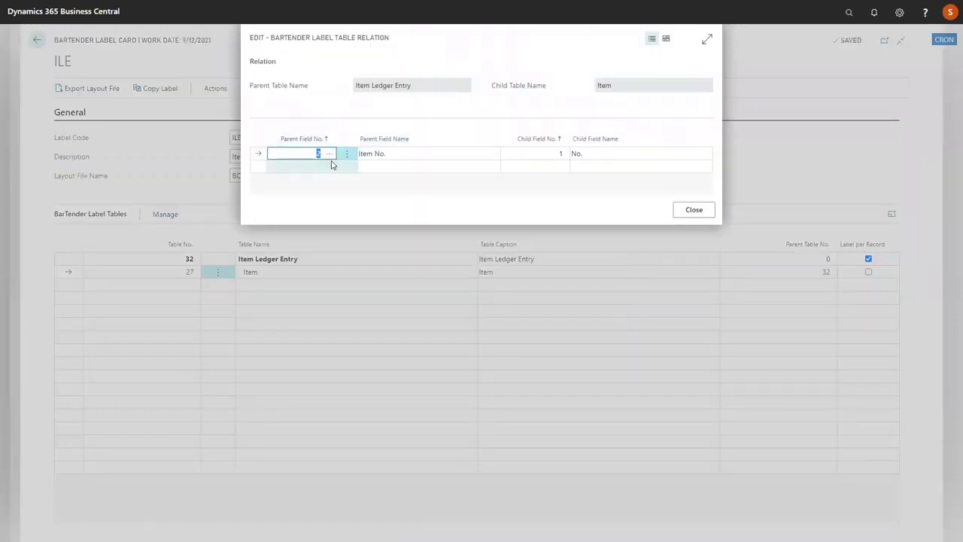
click(686, 211)
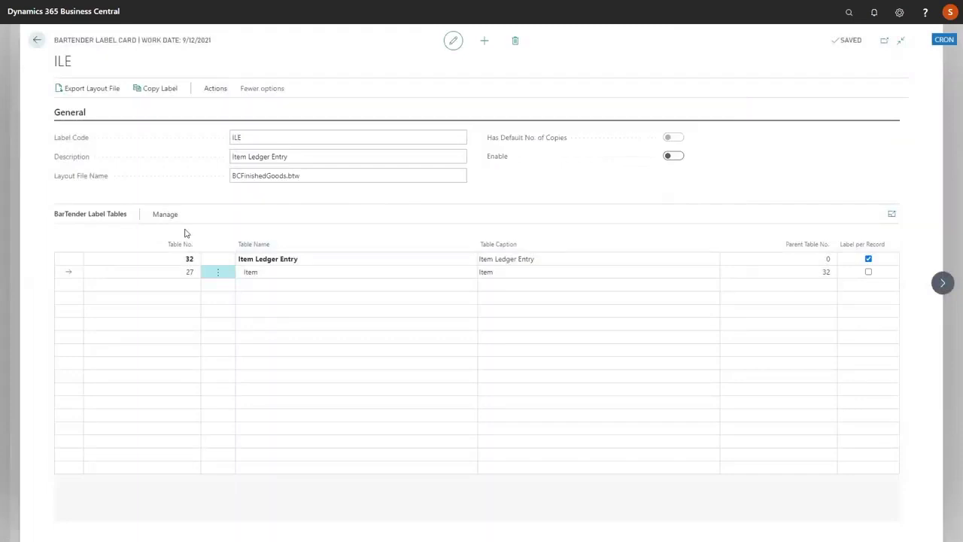
click(167, 216)
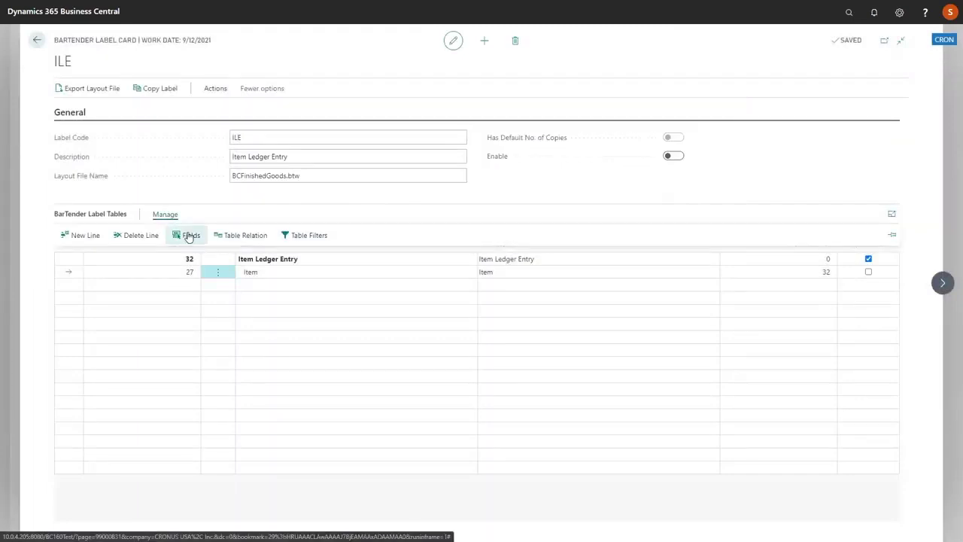
Add field 32 Vendor Item No. to the Item table's fields, then re-enable the ILE label.
click(188, 236)
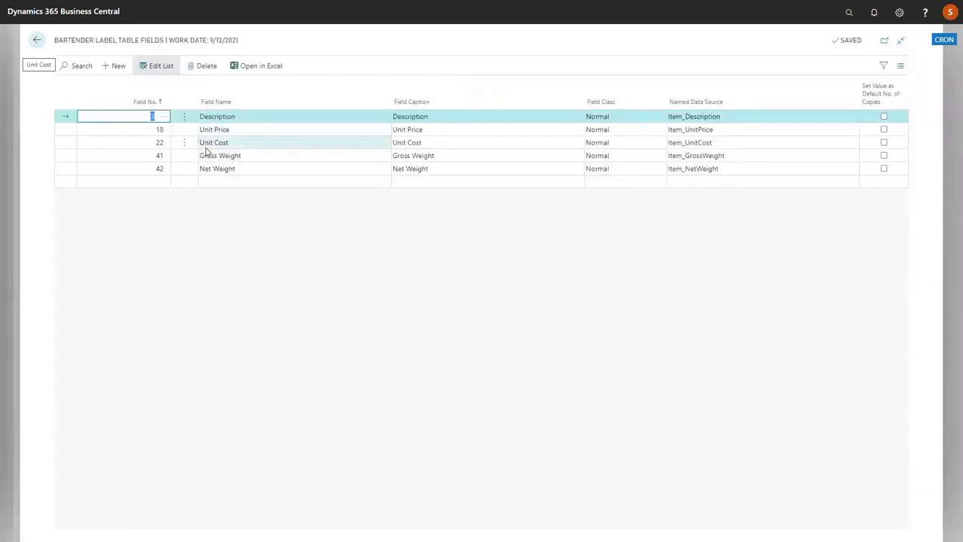
click(158, 184)
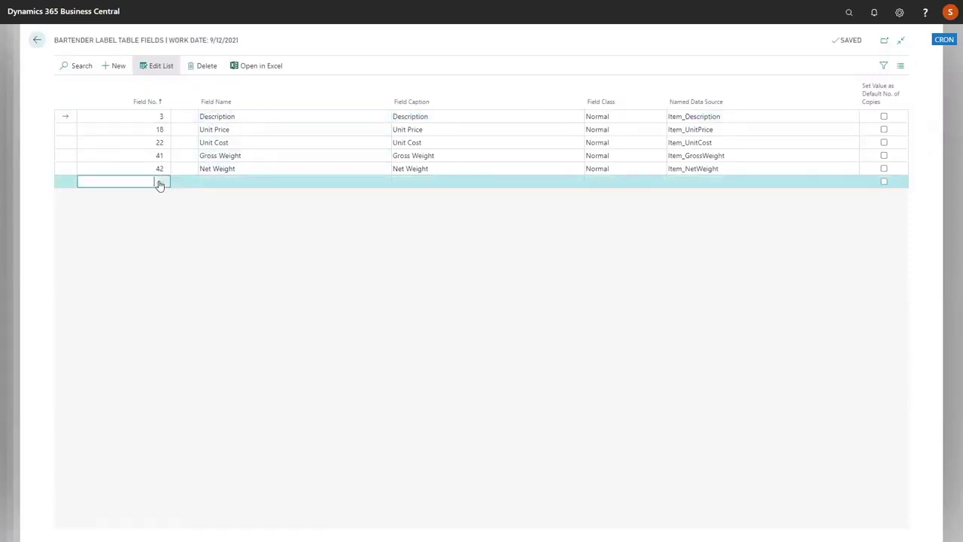
click(161, 182)
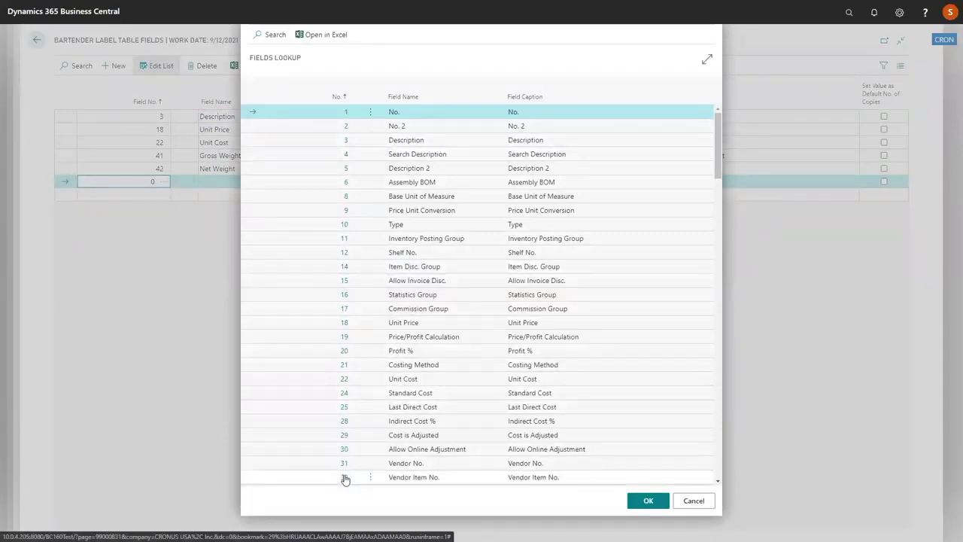
double_click(344, 479)
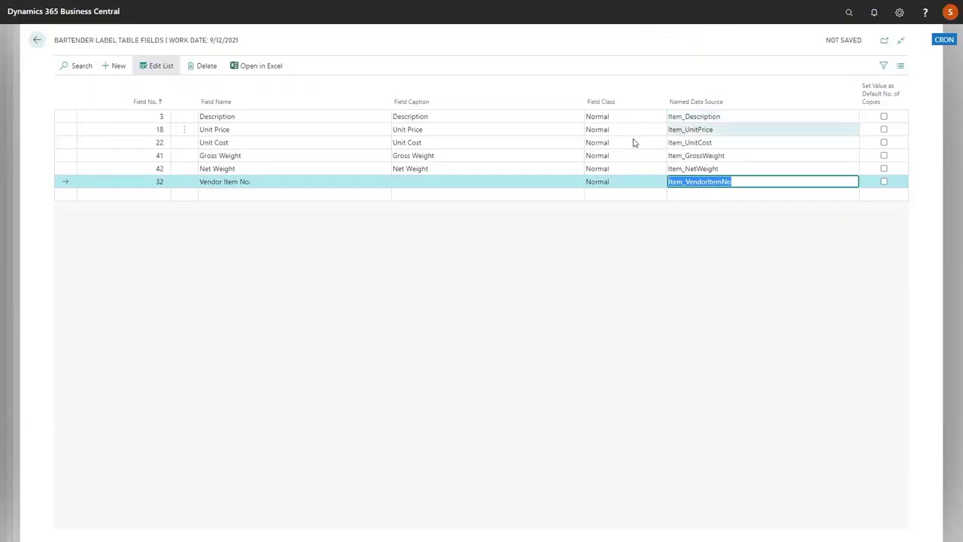
click(36, 40)
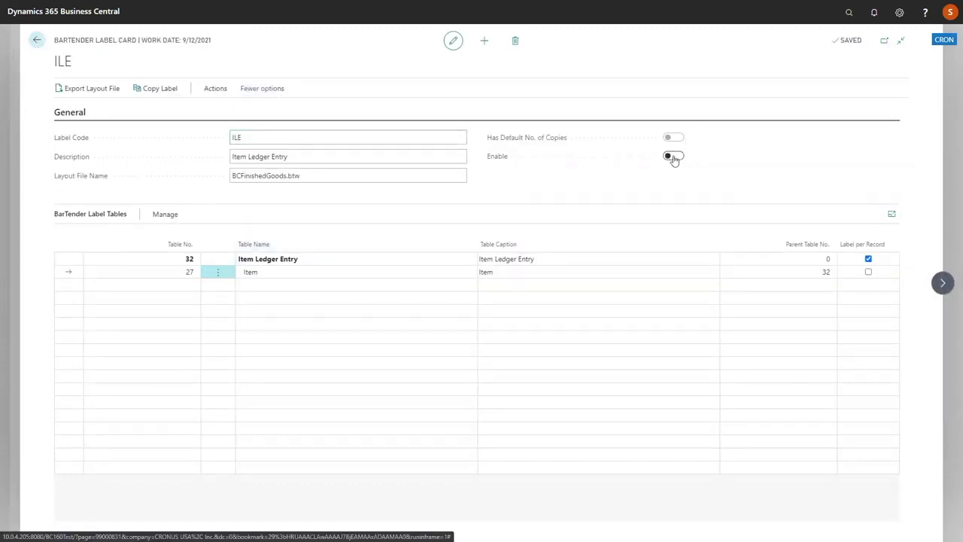
click(674, 158)
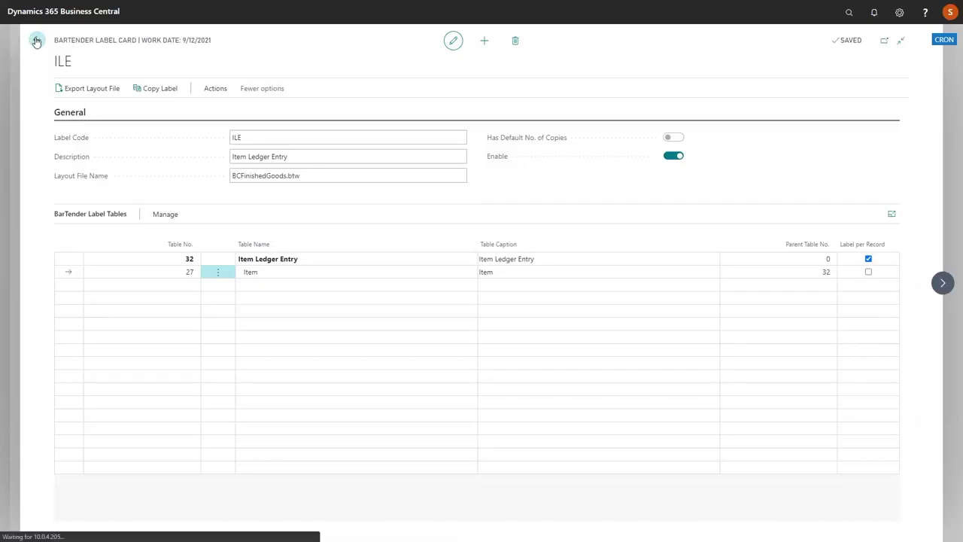
click(36, 40)
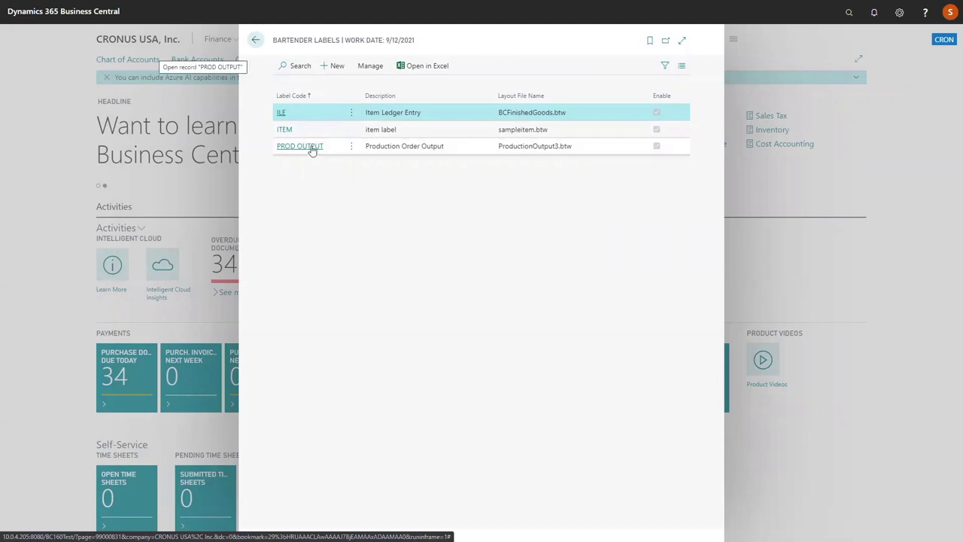
Open PROD OUTPUT, switch it off, and review its Production Order to Prod. Order Line relation.
click(310, 147)
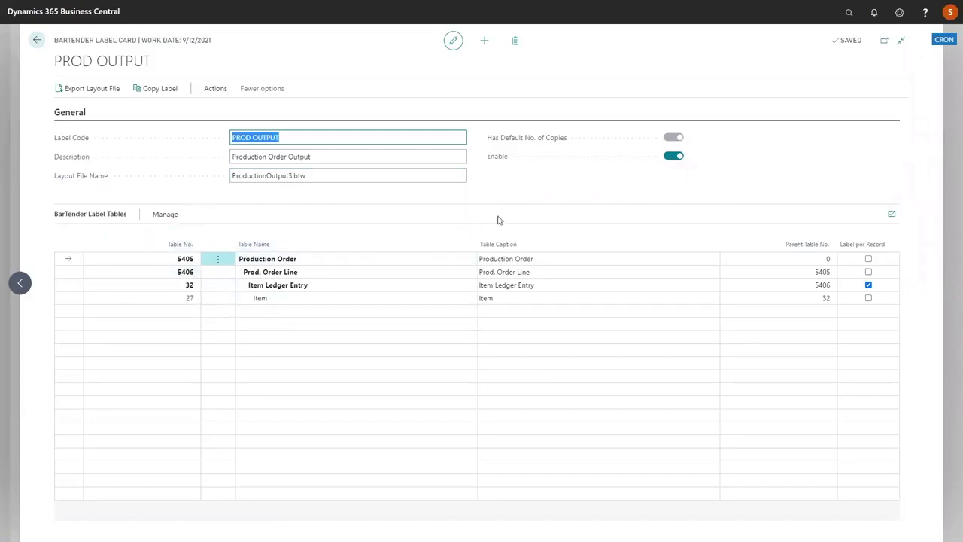
click(672, 155)
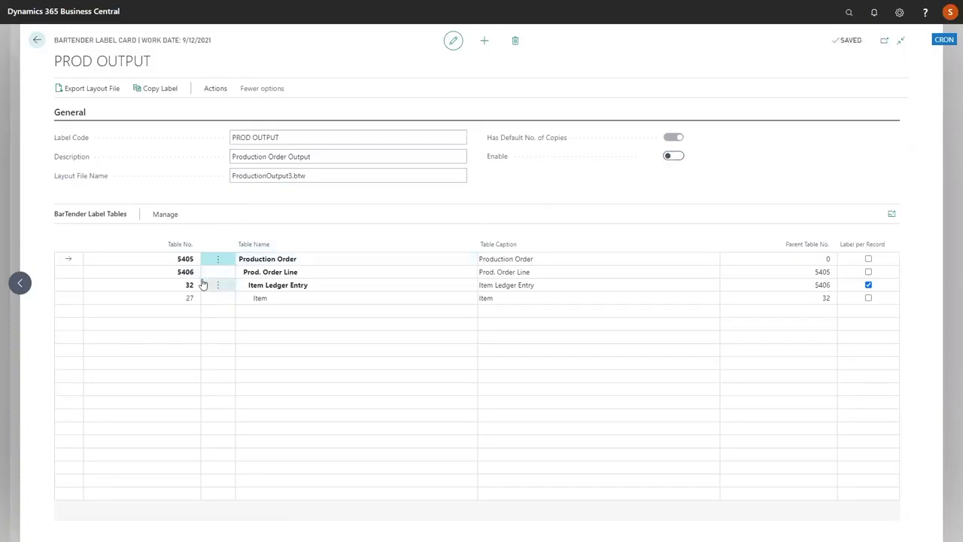
click(149, 274)
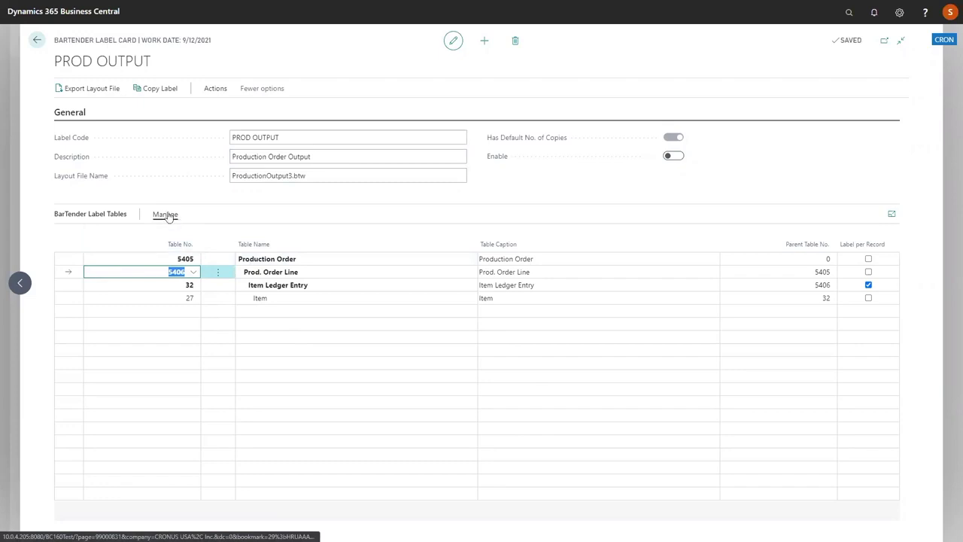
click(170, 216)
click(243, 235)
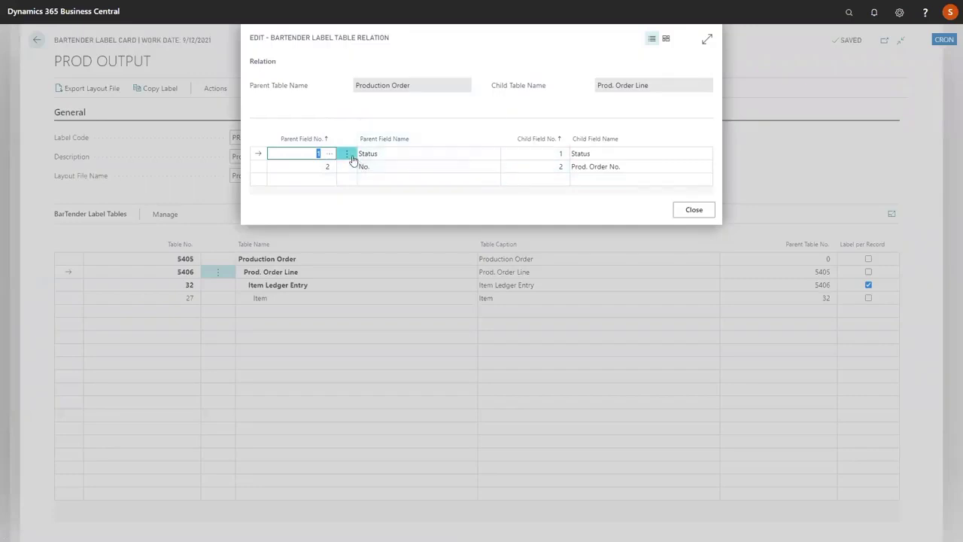
click(694, 211)
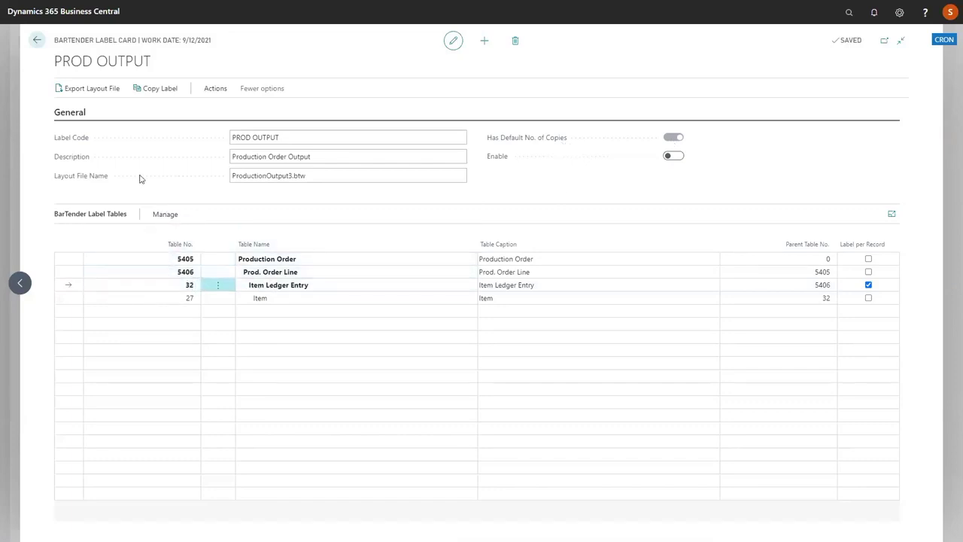
Review the Item Ledger Entry field list on the PROD OUTPUT label.
click(165, 216)
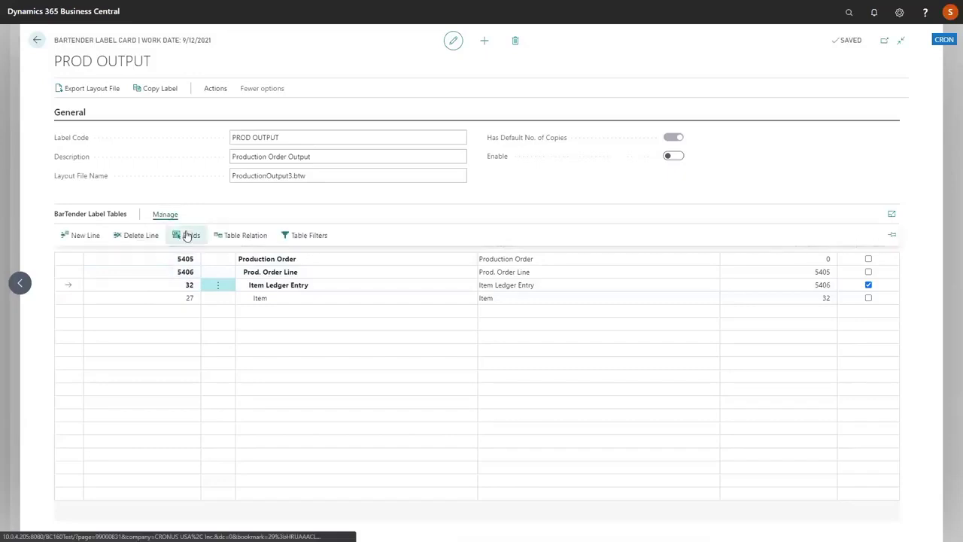
click(185, 234)
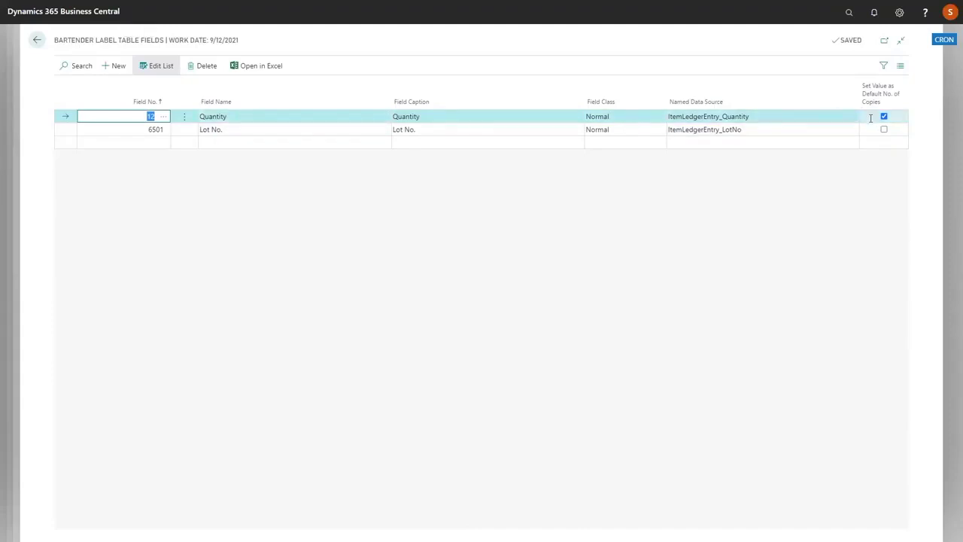
click(36, 39)
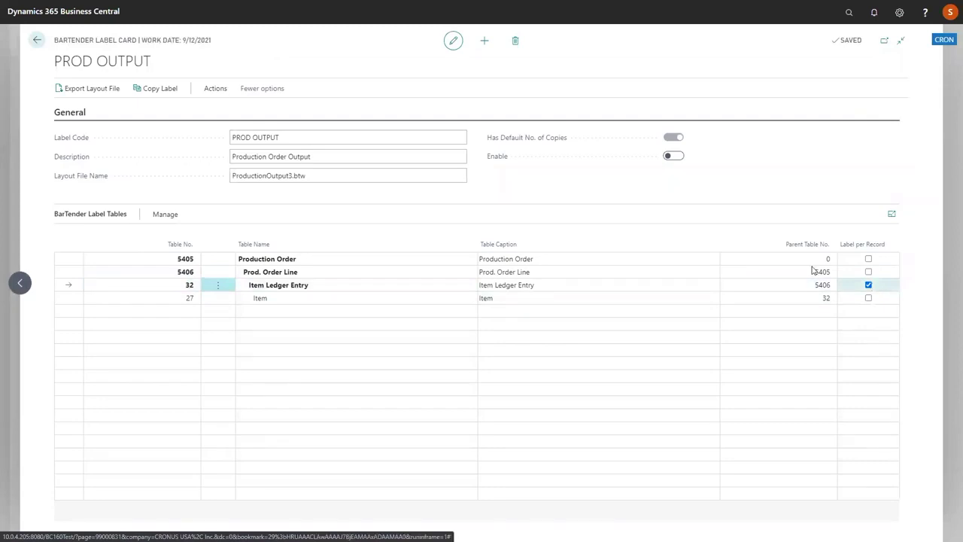
click(160, 215)
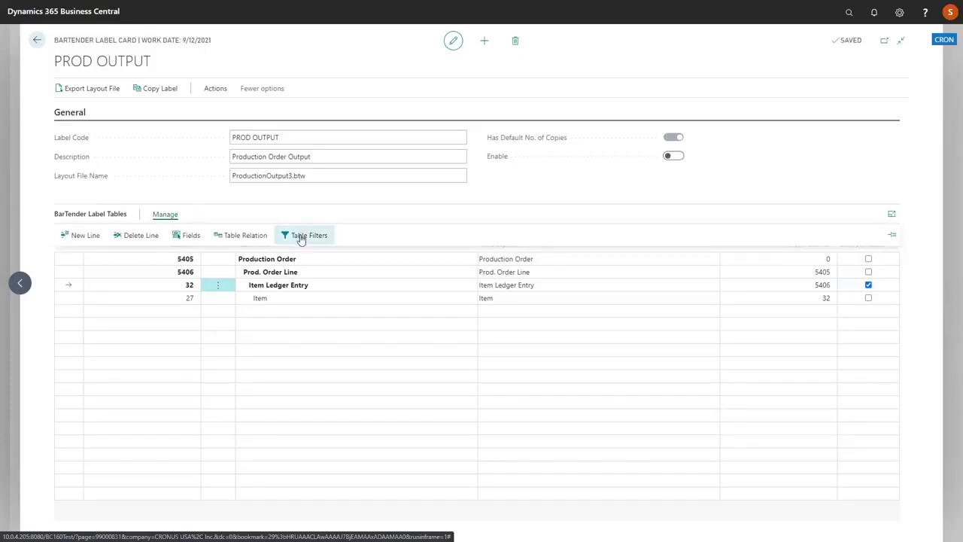
Keep the Item Ledger Entry filter at Entry Type = Output and re-enable PROD OUTPUT.
click(301, 238)
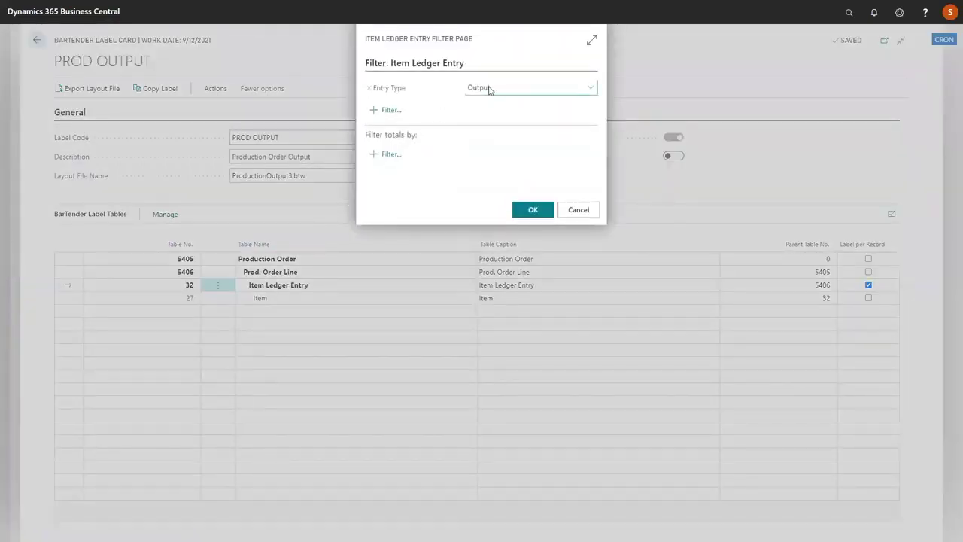
click(591, 91)
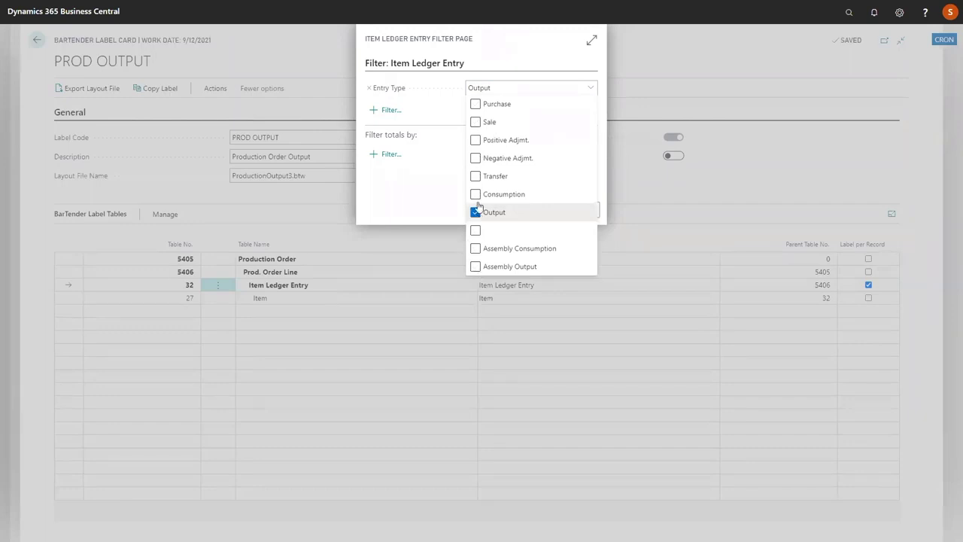
click(431, 208)
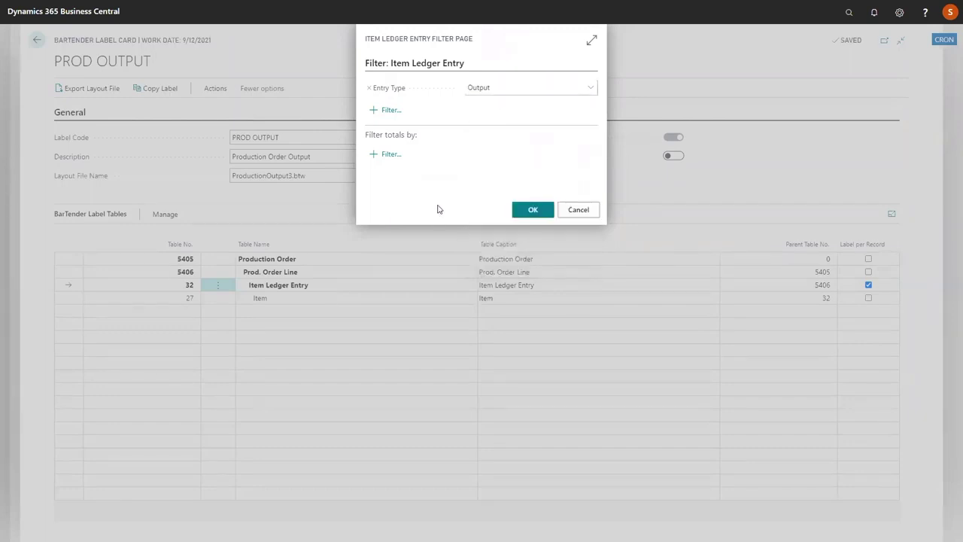
click(543, 213)
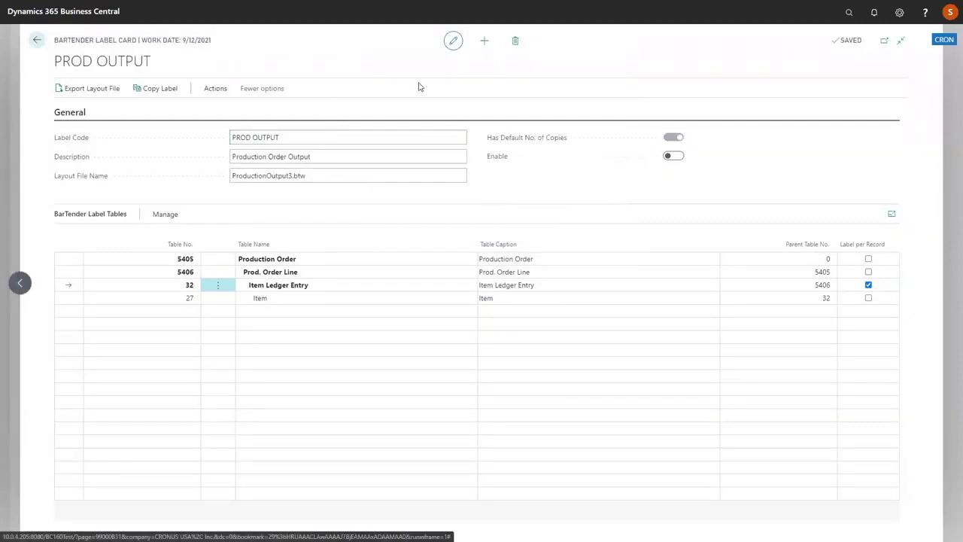
click(674, 156)
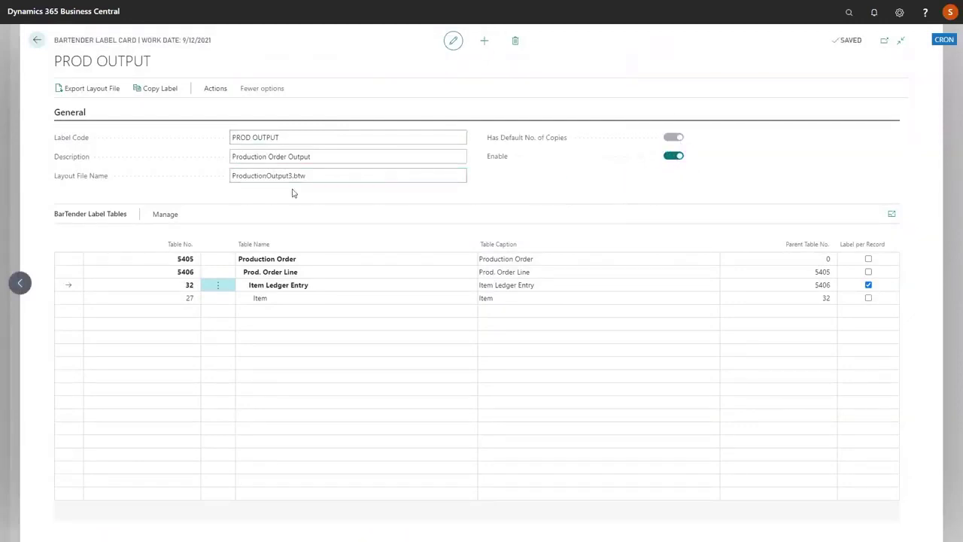
Create label ITEMS2 with description 'Items 2' and layout file items2.btw.
click(36, 42)
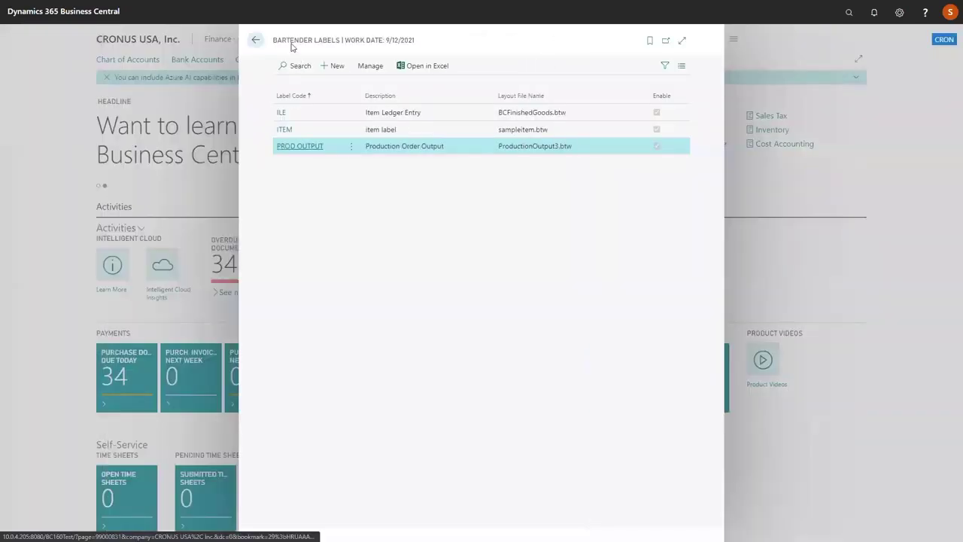
click(332, 67)
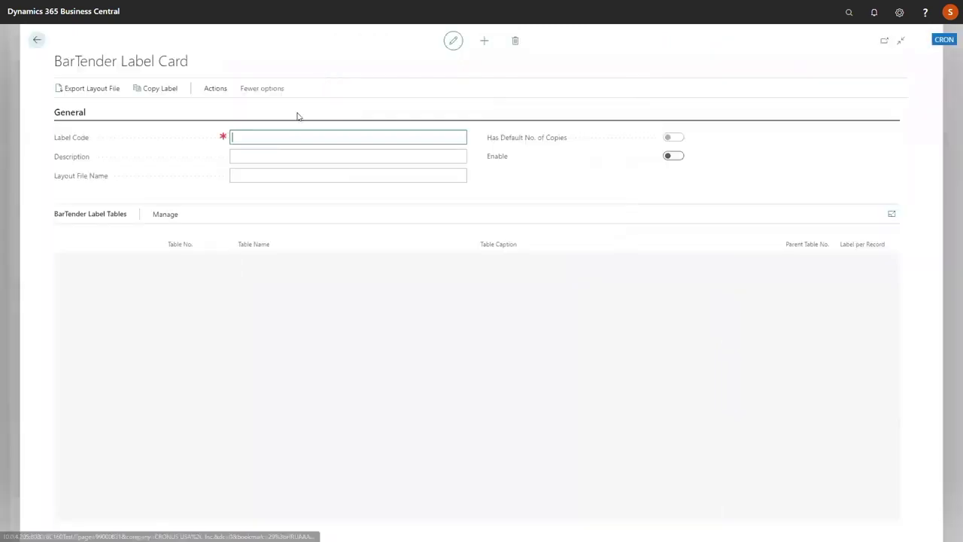
click(278, 155)
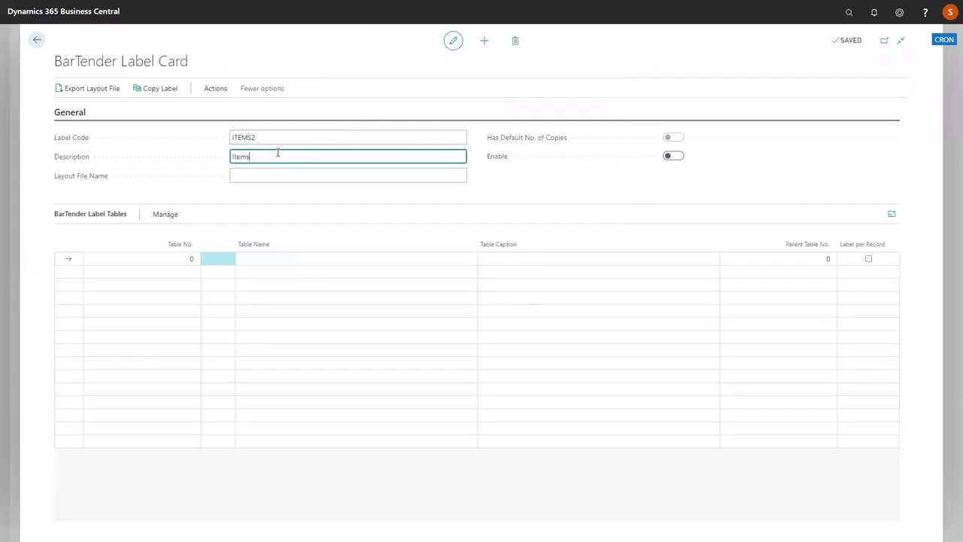
key(Tab)
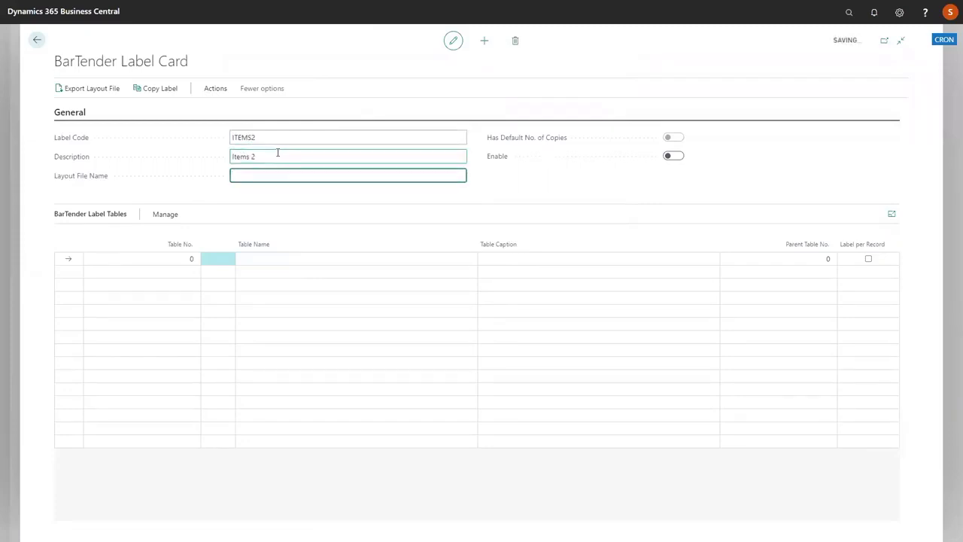
click(669, 155)
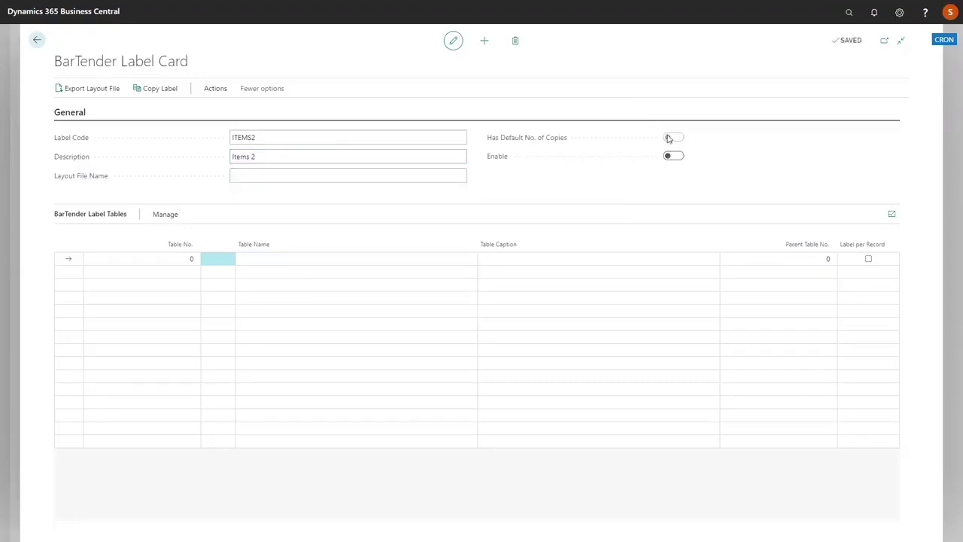
click(308, 175)
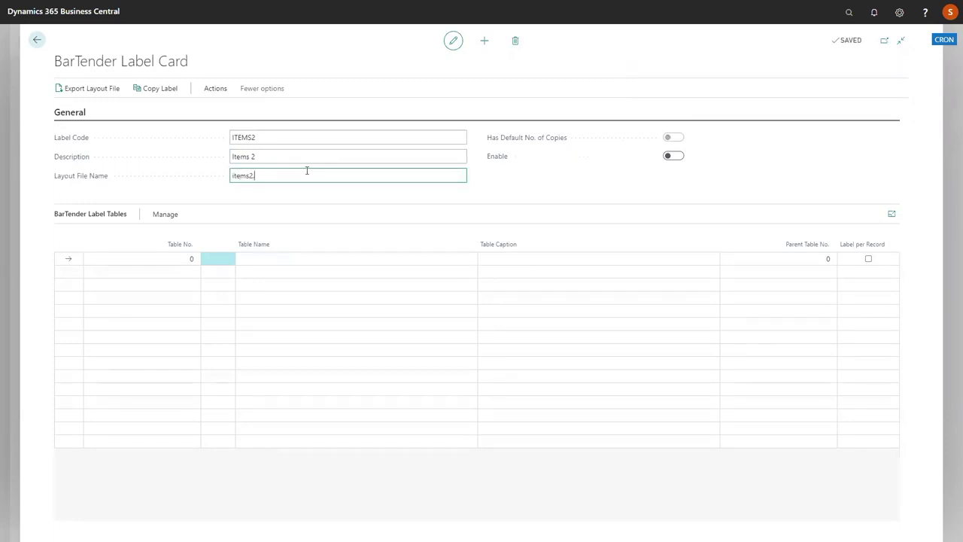
key(Tab)
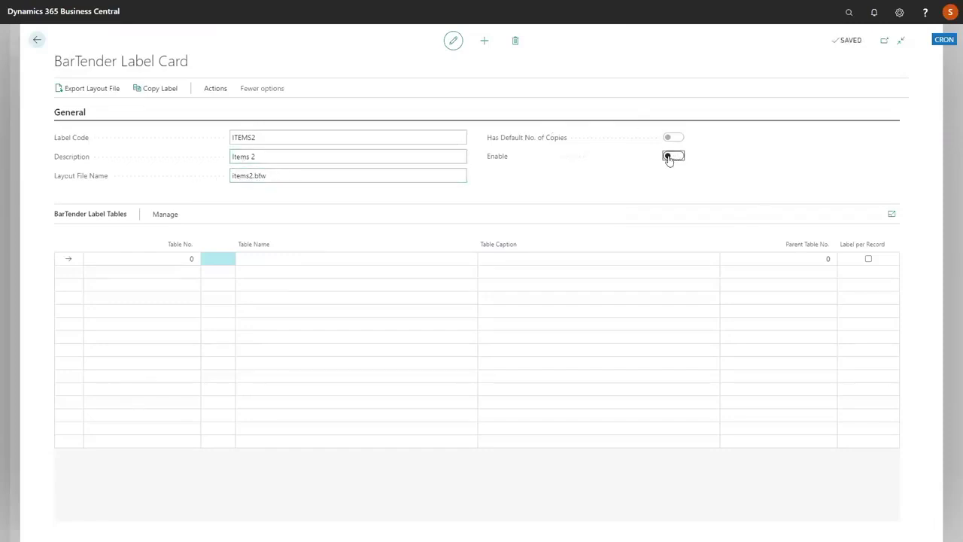
Add the Item table (27) to the ITEMS2 label tables.
click(184, 259)
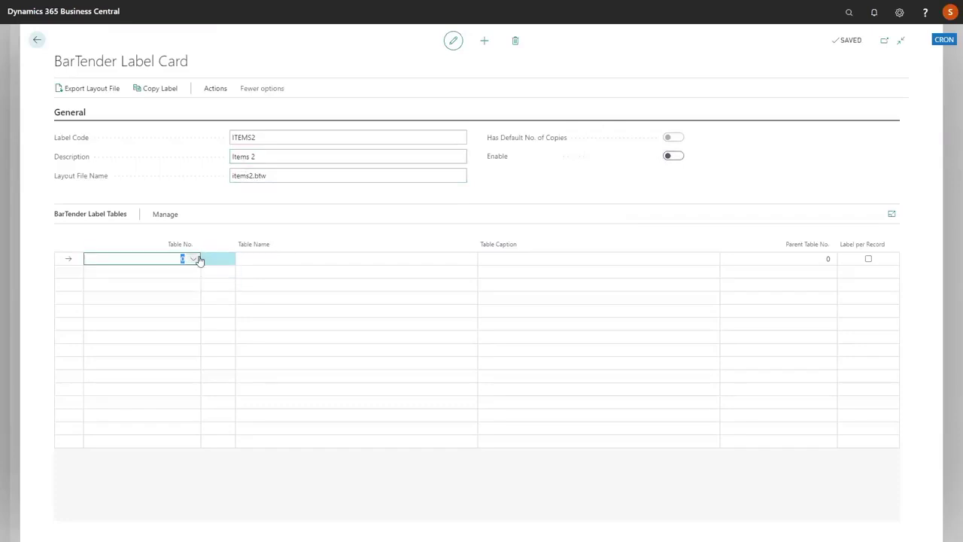
text(ite)
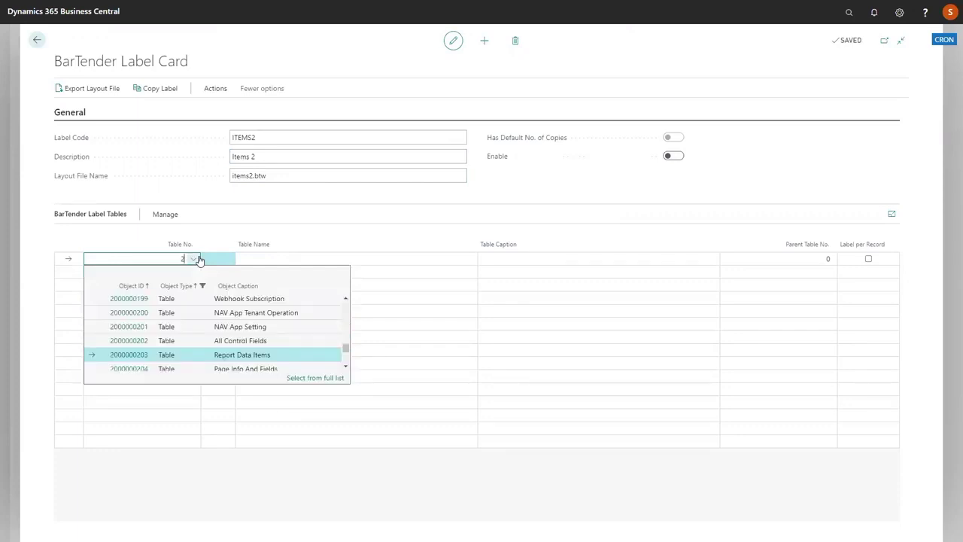
key(Tab)
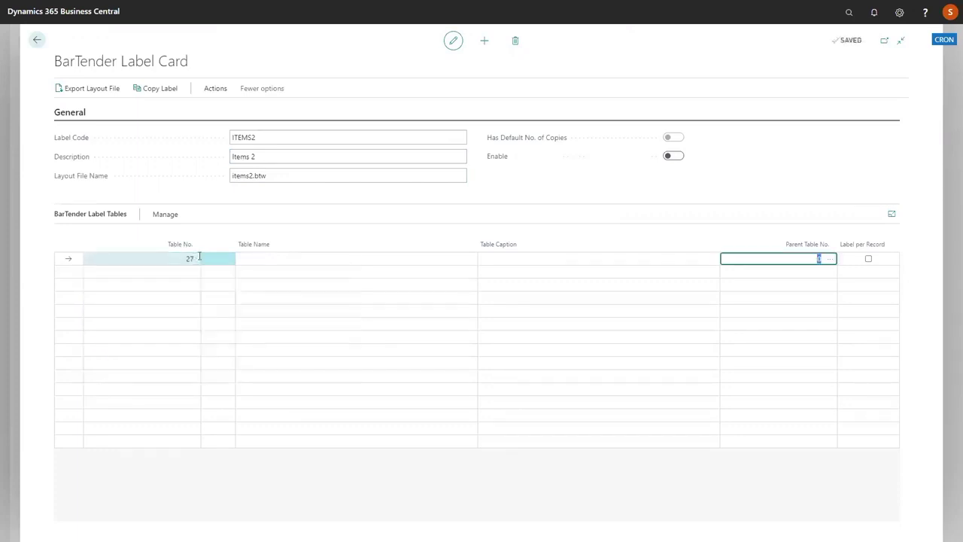
click(219, 271)
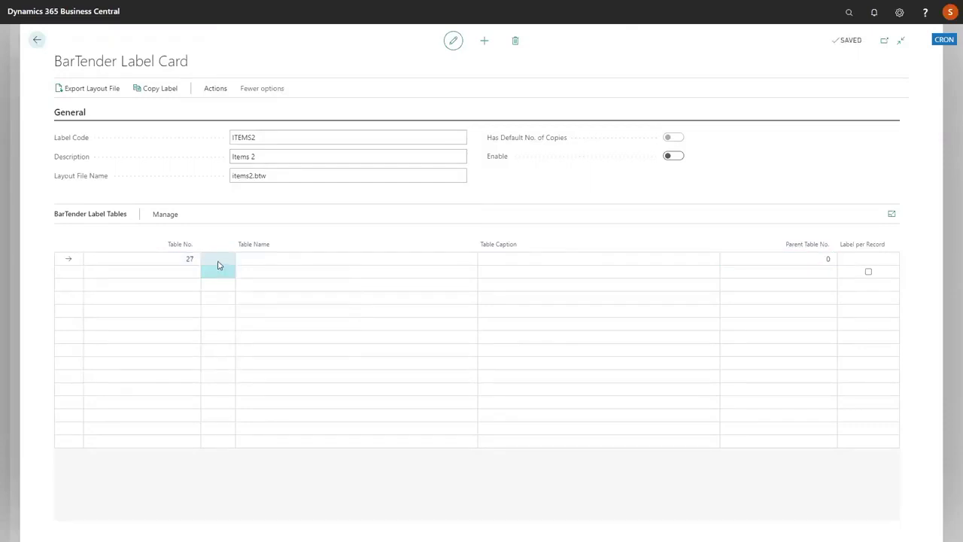
click(217, 259)
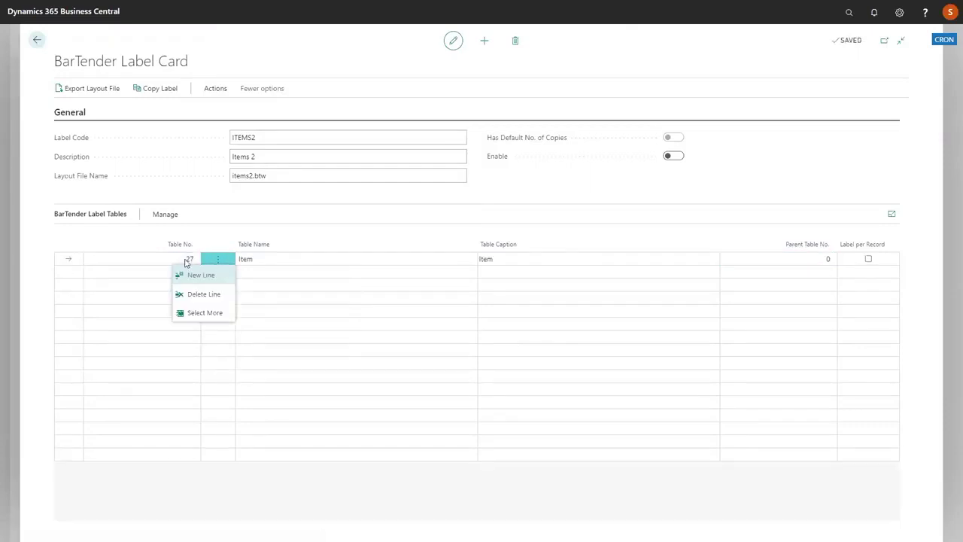
key(Escape)
click(158, 215)
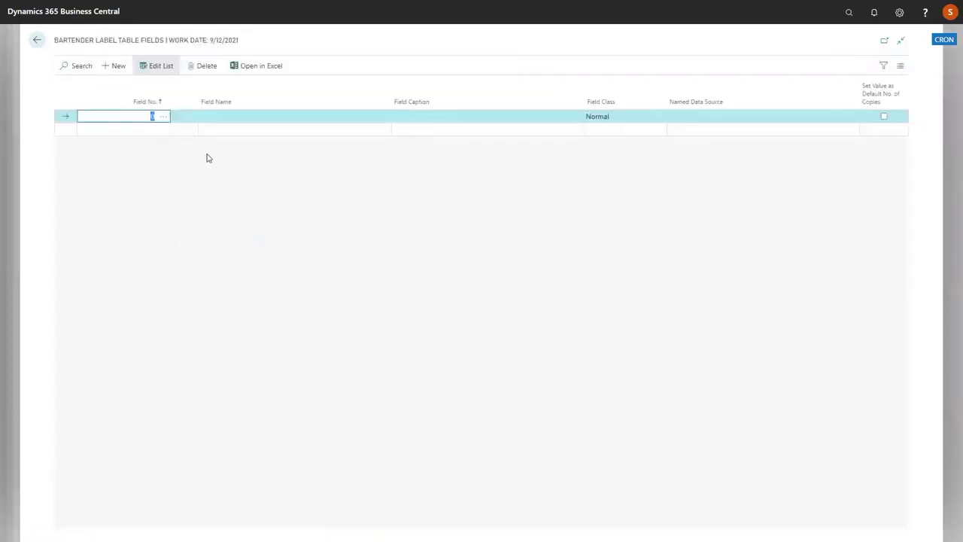
Add Item fields No. 2, No. and Base Unit of Measure to the label.
key(Tab)
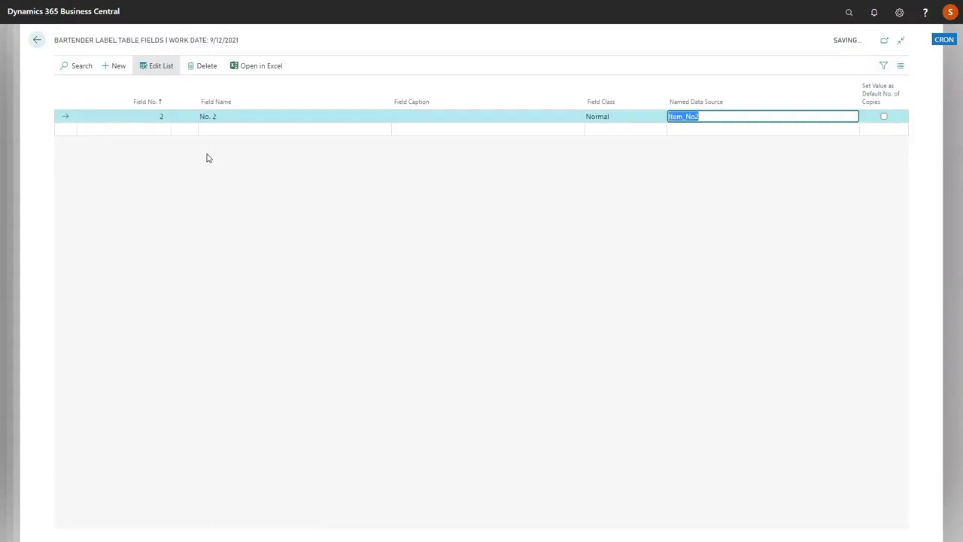
click(151, 130)
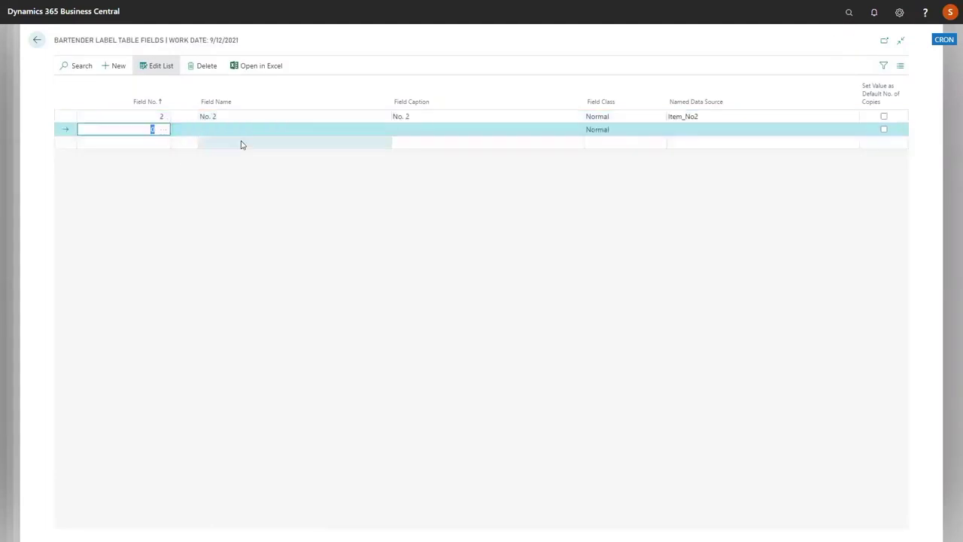
key(Tab)
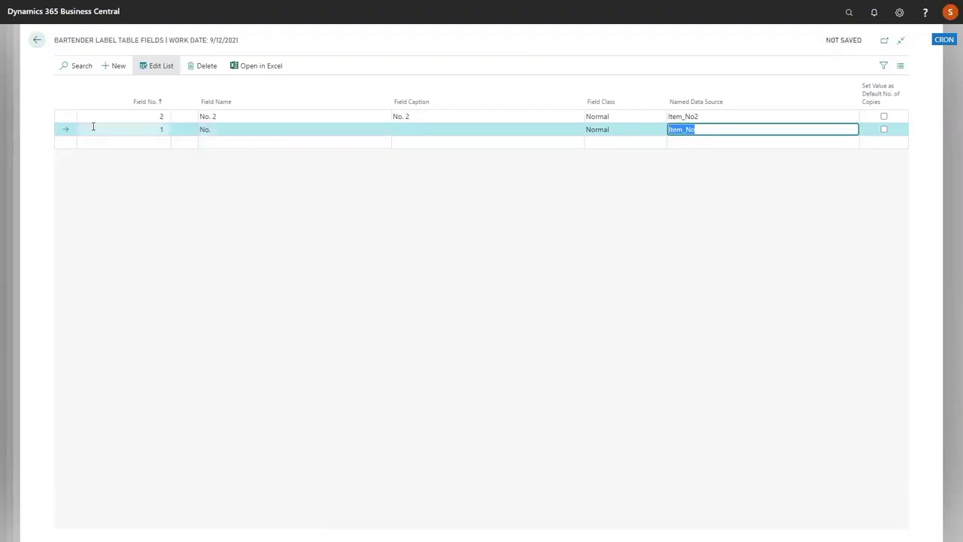
click(151, 143)
key(F6)
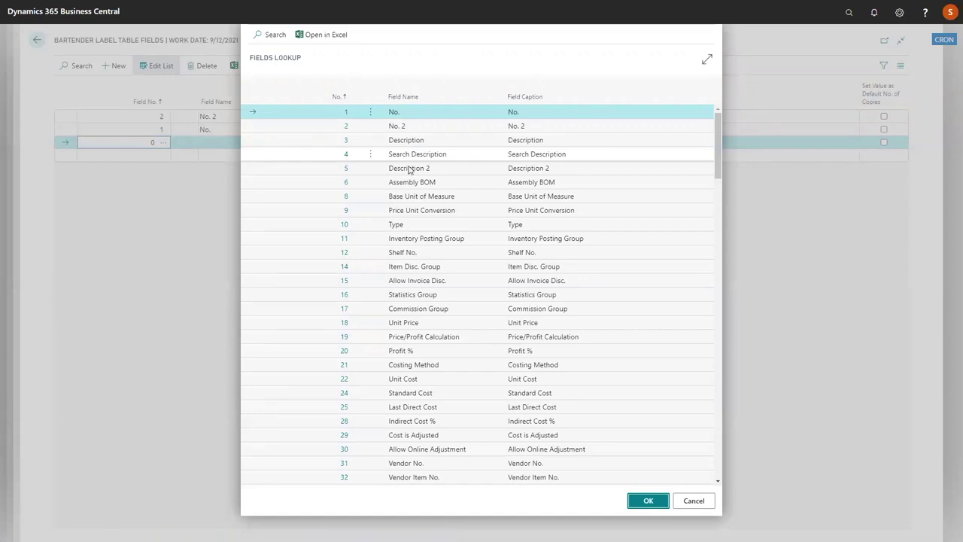
double_click(348, 197)
Add Gross Weight and Net Weight from the fields lookup and save the field list.
click(161, 164)
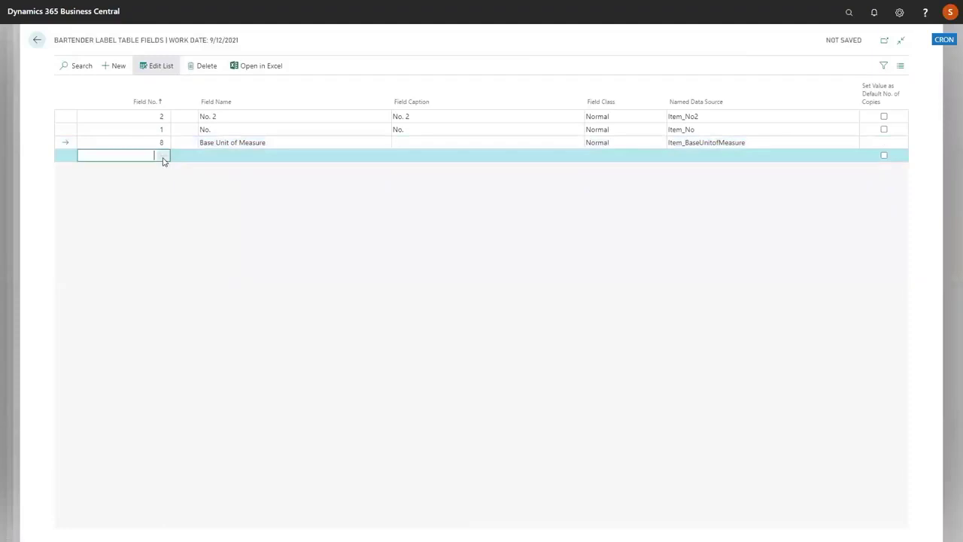
click(163, 156)
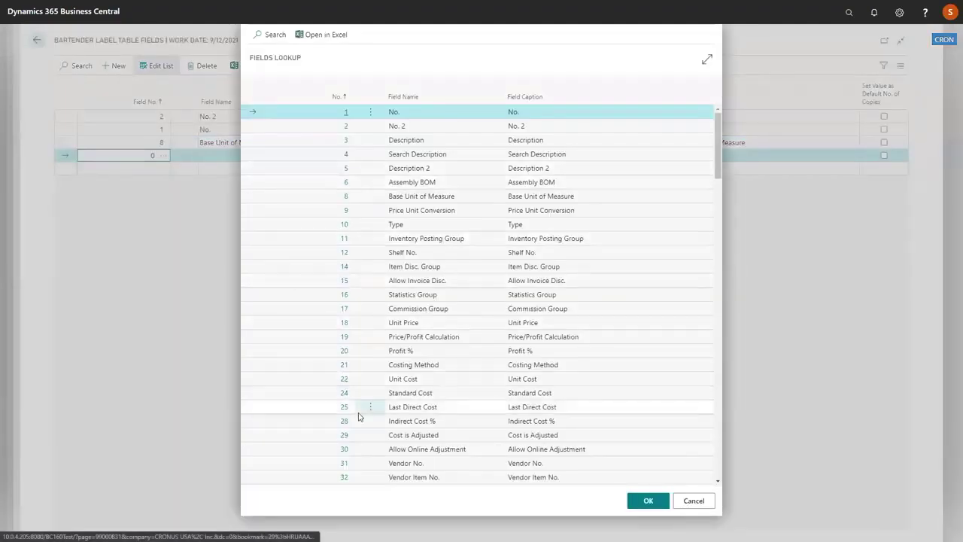
scroll(368, 410, down, 4)
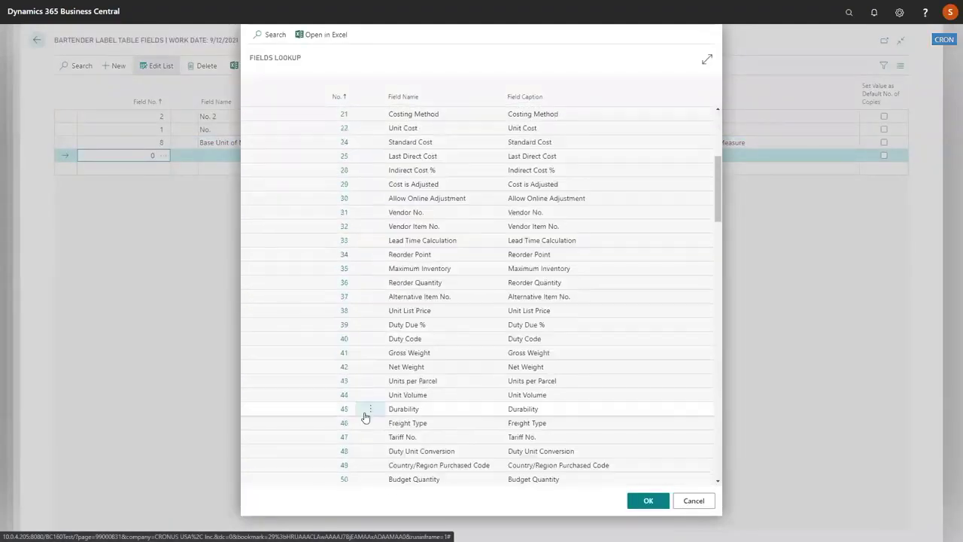
click(343, 354)
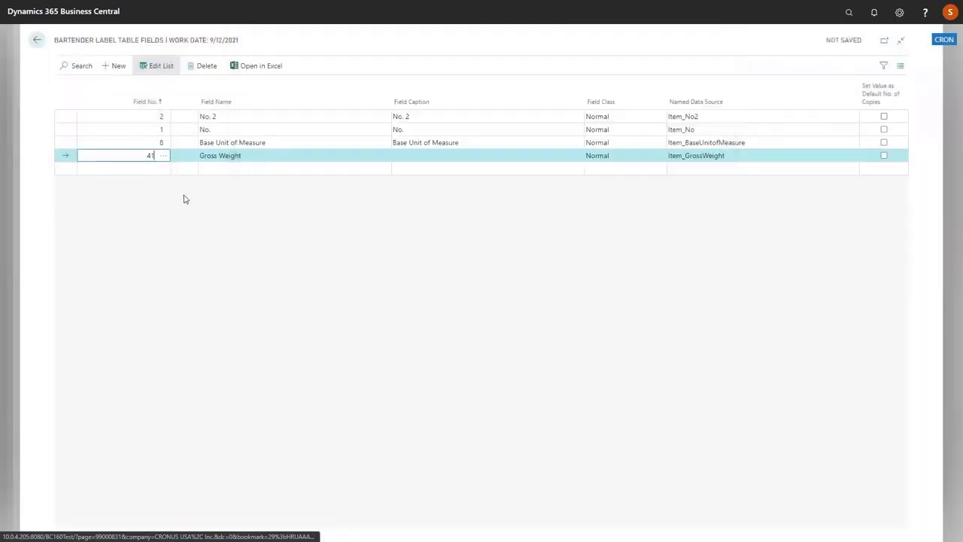
click(159, 173)
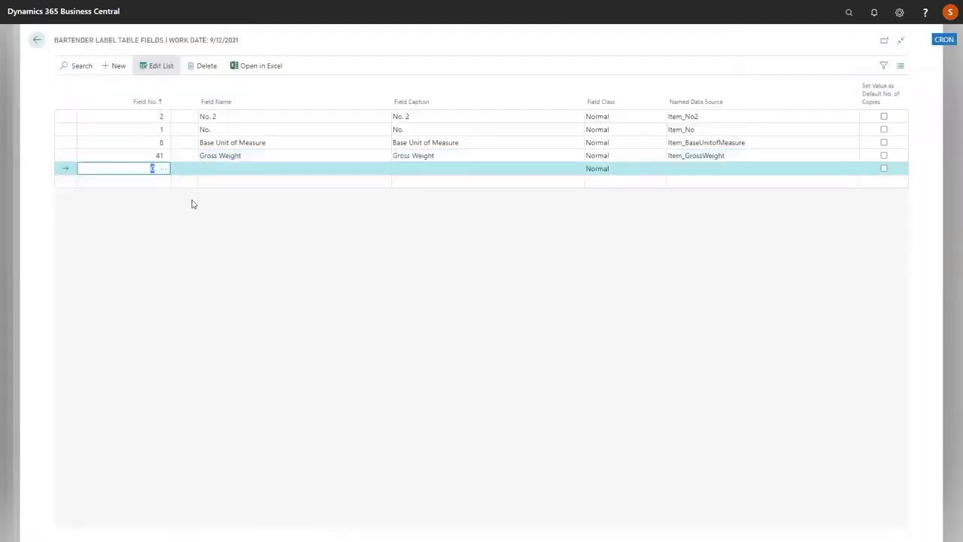
click(164, 170)
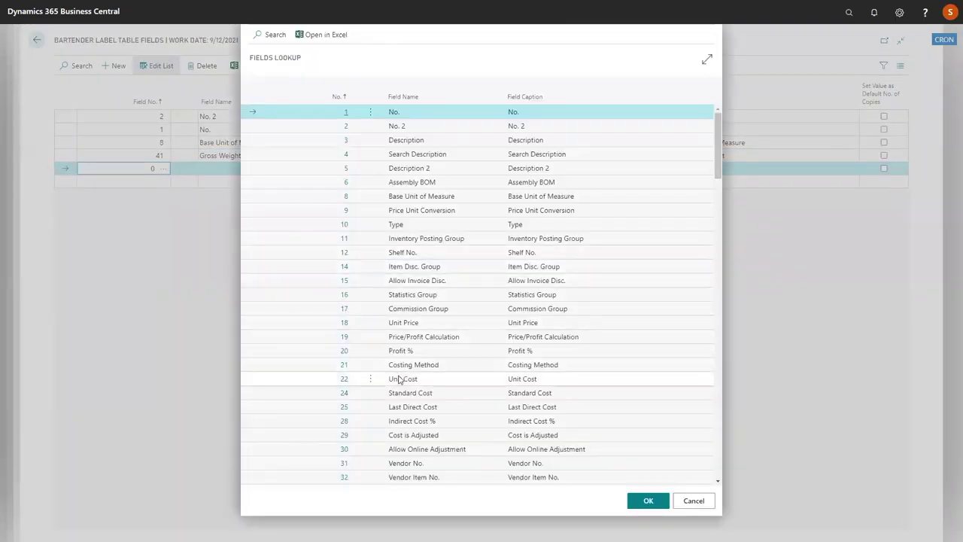
scroll(395, 421, down, 5)
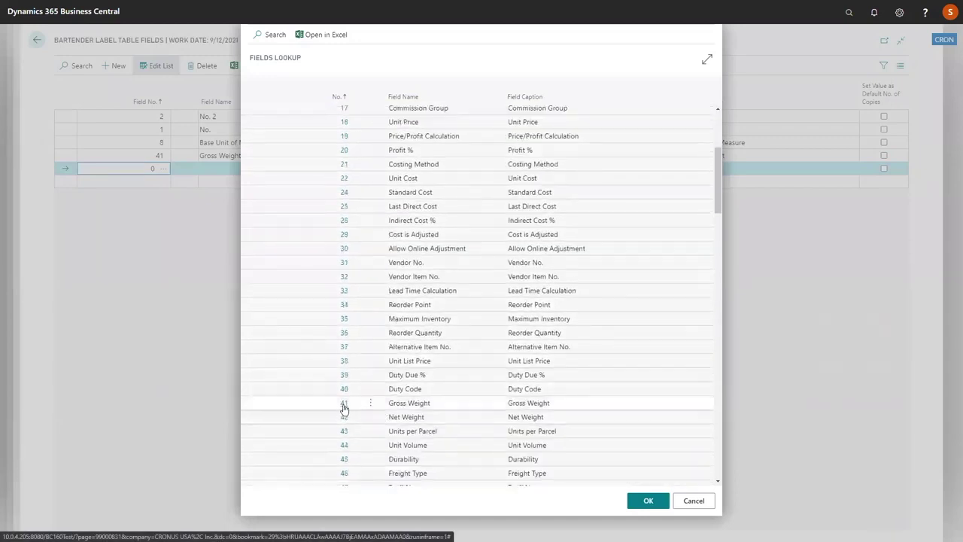
click(344, 416)
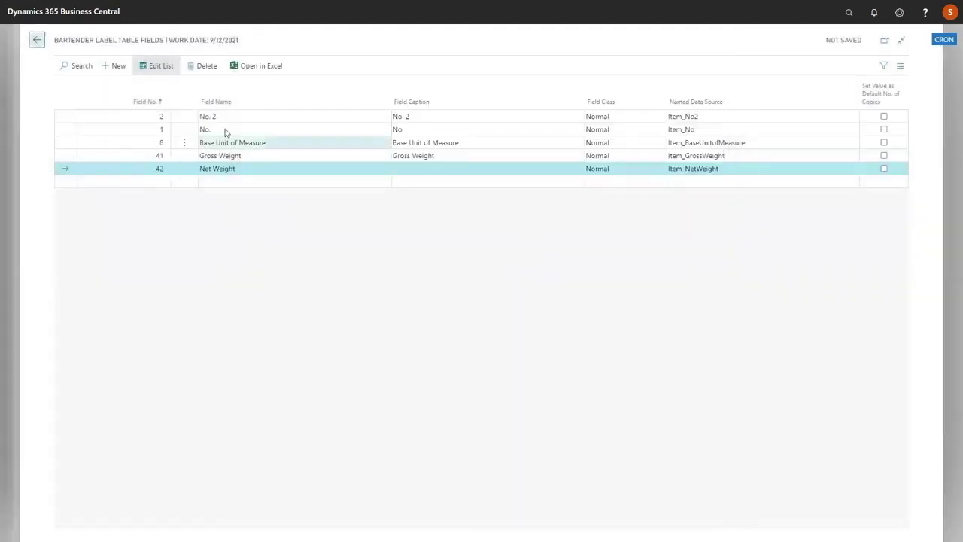
click(147, 113)
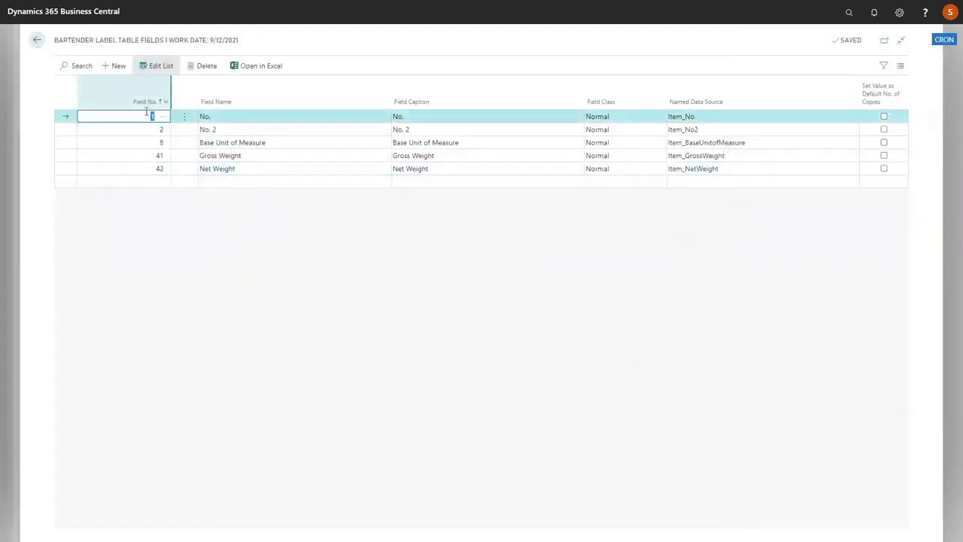
Enable ITEMS2, export ITEMS2_NamedDataSources.txt, and open it in Notepad.
click(37, 40)
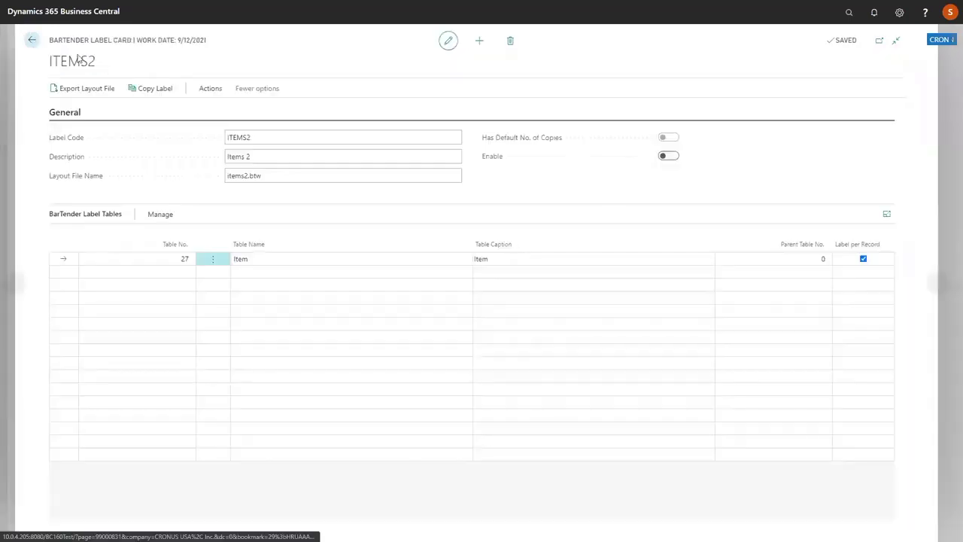
click(674, 156)
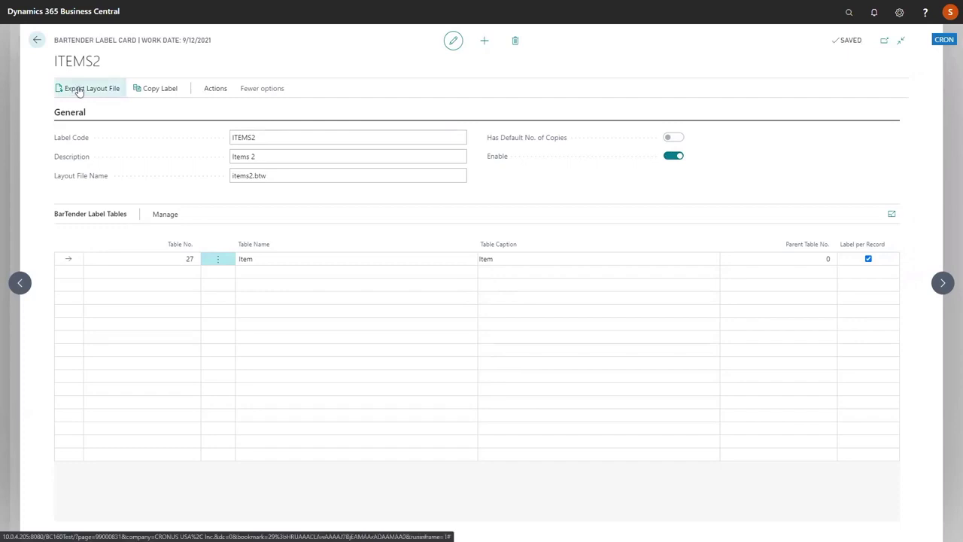
click(79, 90)
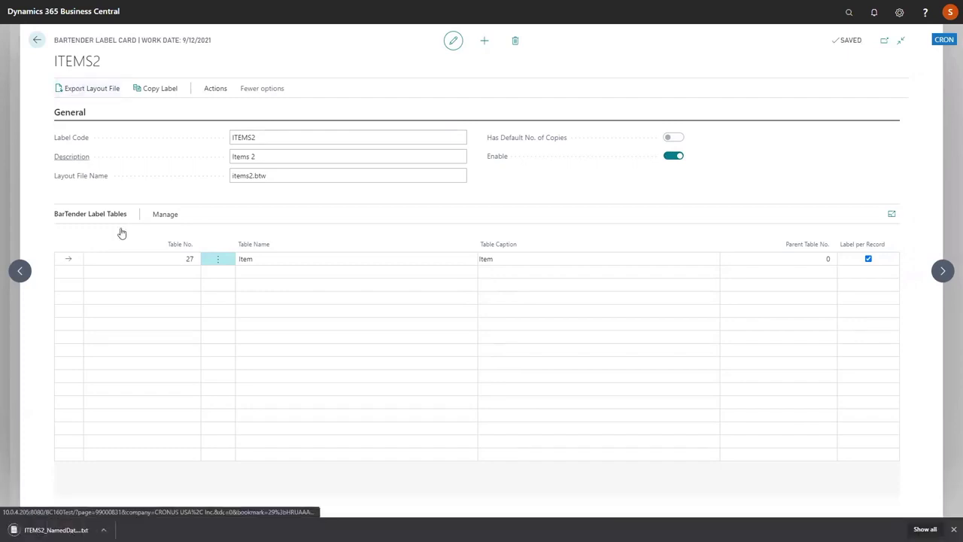
click(75, 530)
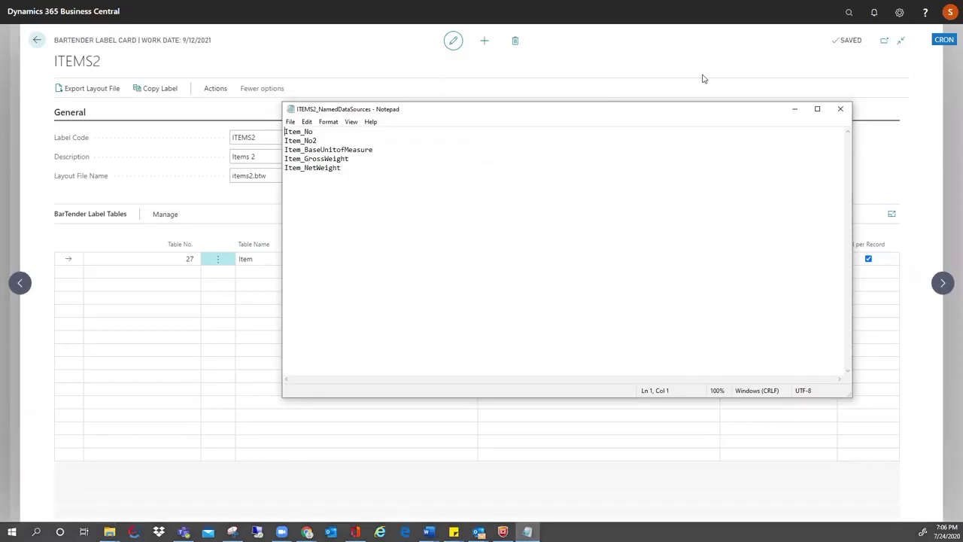
Close ITEMS2_NamedDataSources.txt in Notepad to return to the ITEMS2 label card.
click(840, 109)
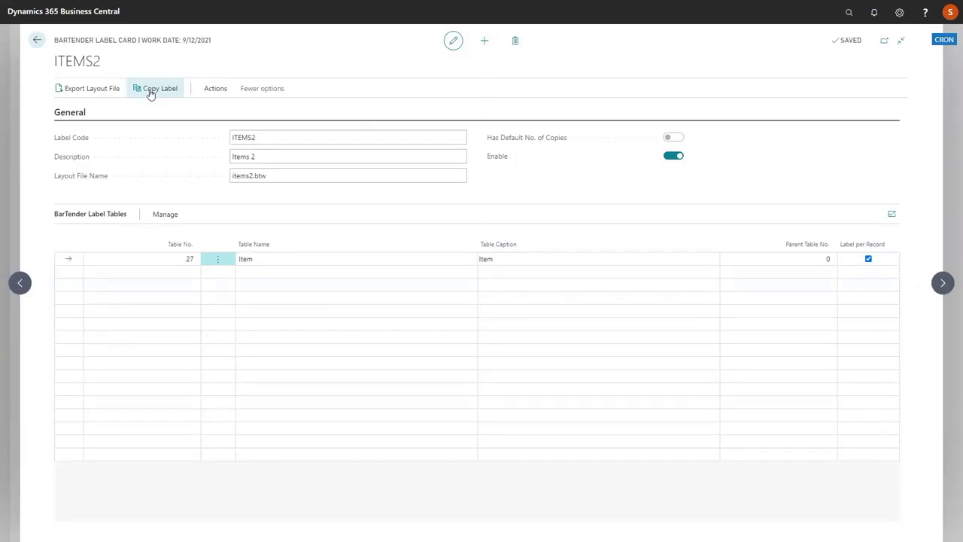
Return home, open BarTender Label Printer Setup via 'label pr', and start a new line.
click(39, 42)
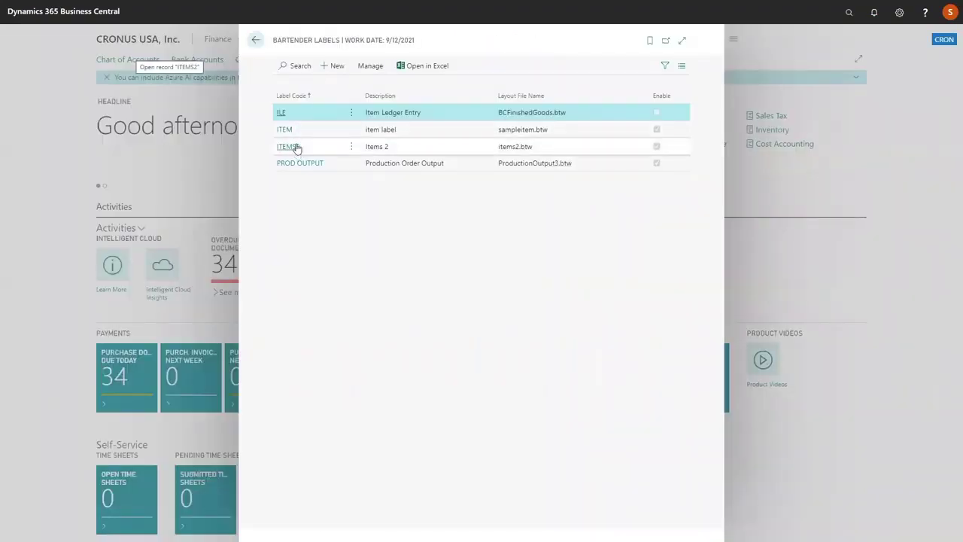
click(254, 40)
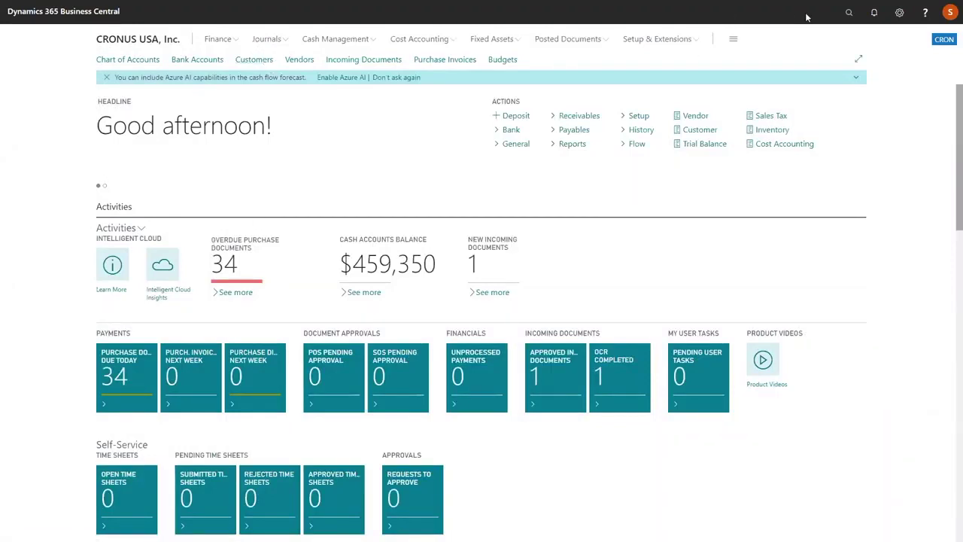
click(849, 12)
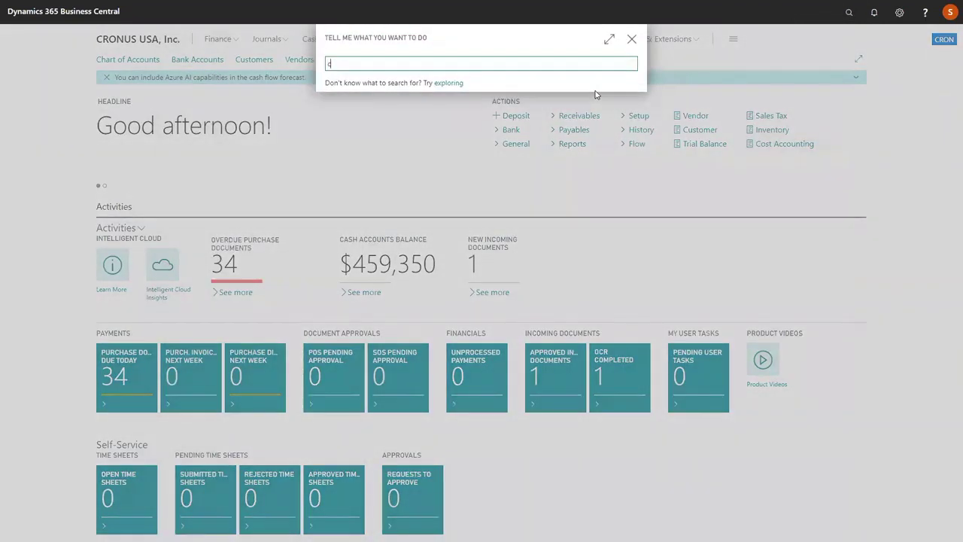
text(label pr)
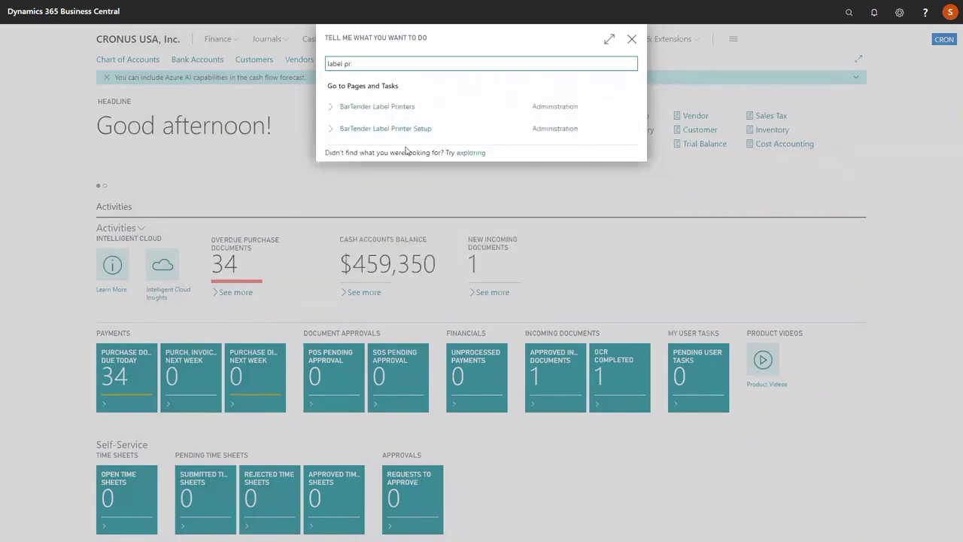
click(394, 136)
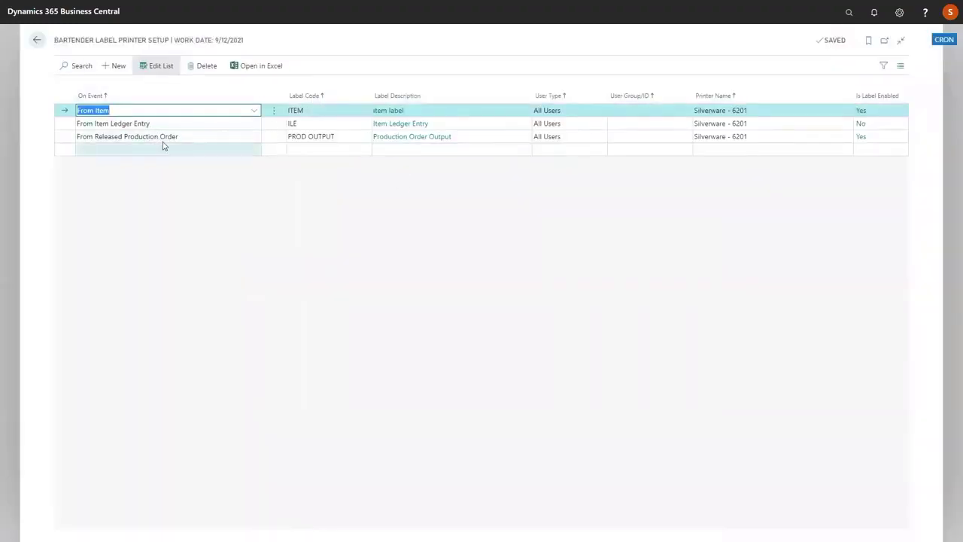
click(109, 66)
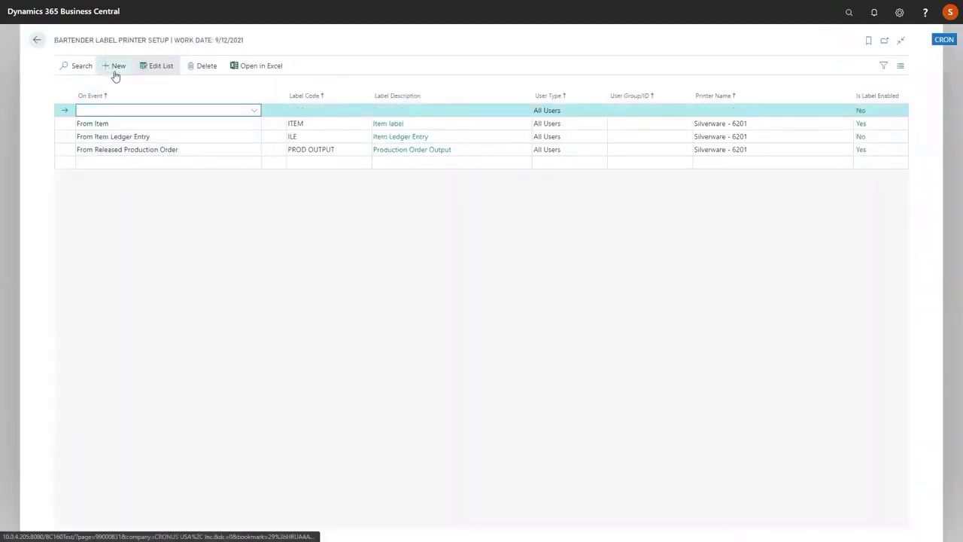
Set the new line's event to From Item with label code ITEMS2.
text(from item)
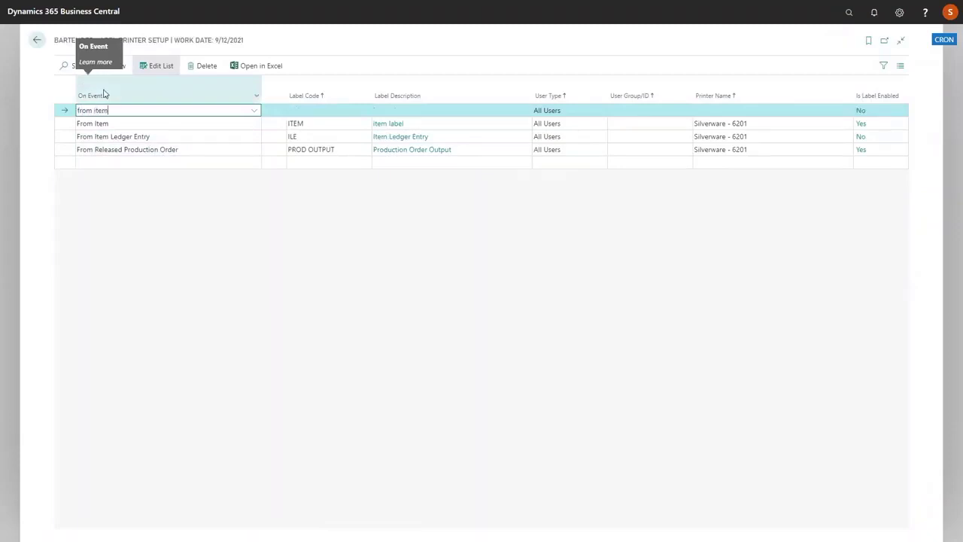
key(Tab)
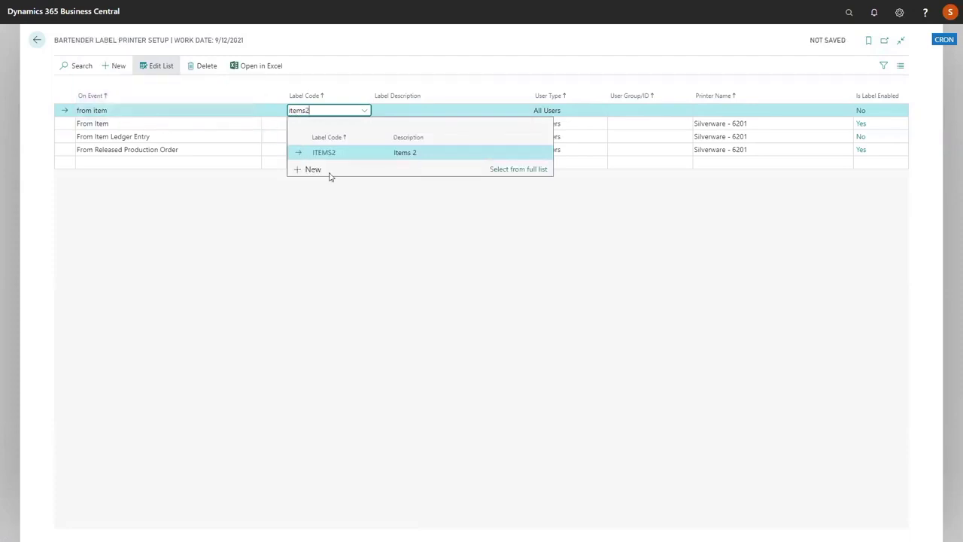
click(250, 111)
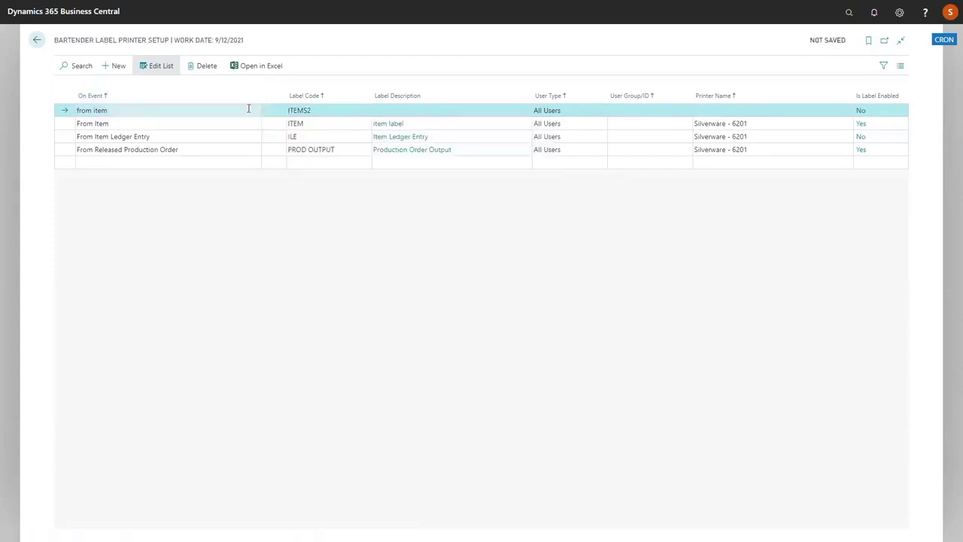
click(252, 110)
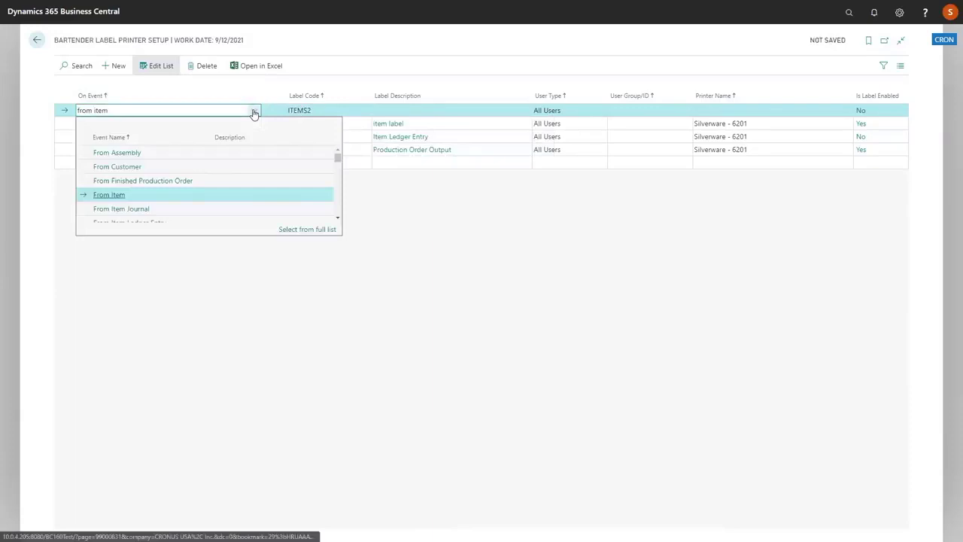
click(98, 194)
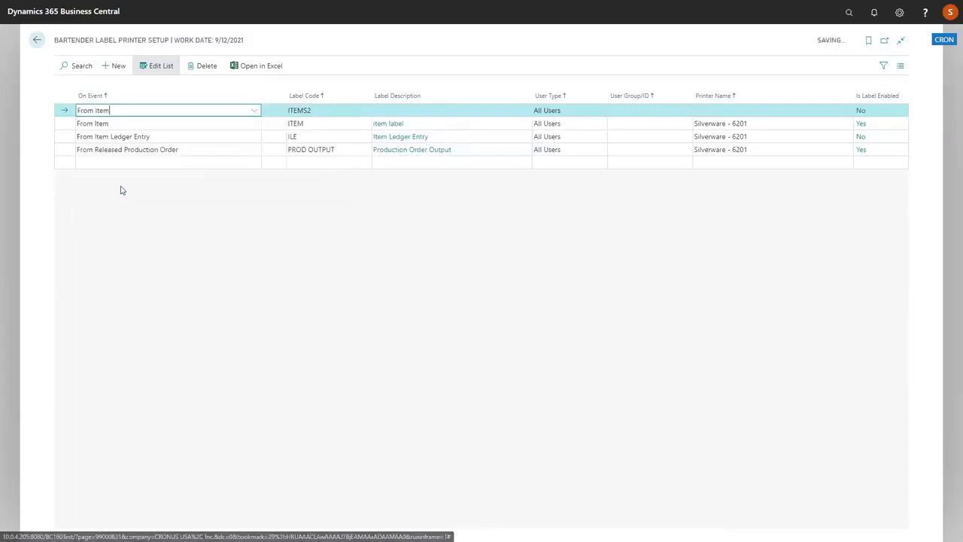
key(Tab)
key(Tab)
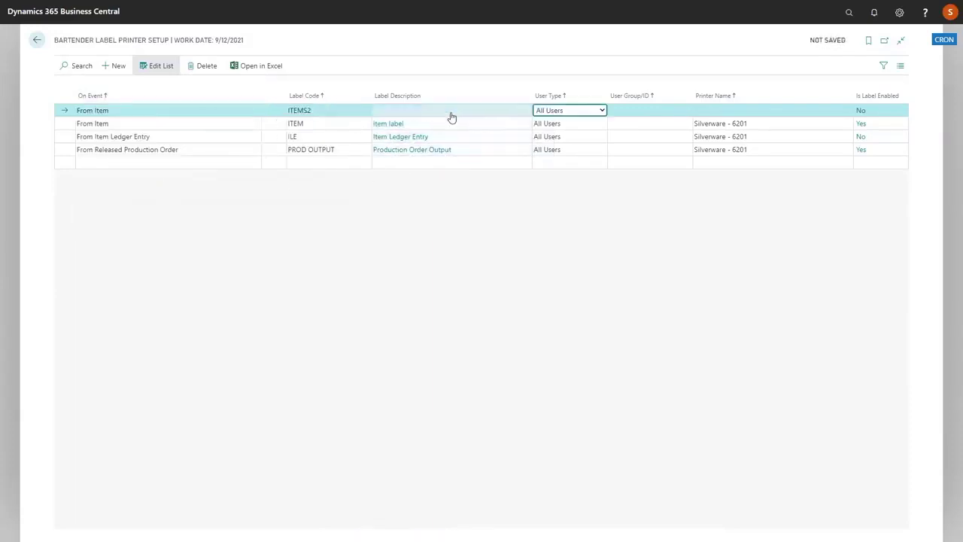
Set user type All Users and printer Silverware - 6201, save the line, and return home.
click(603, 111)
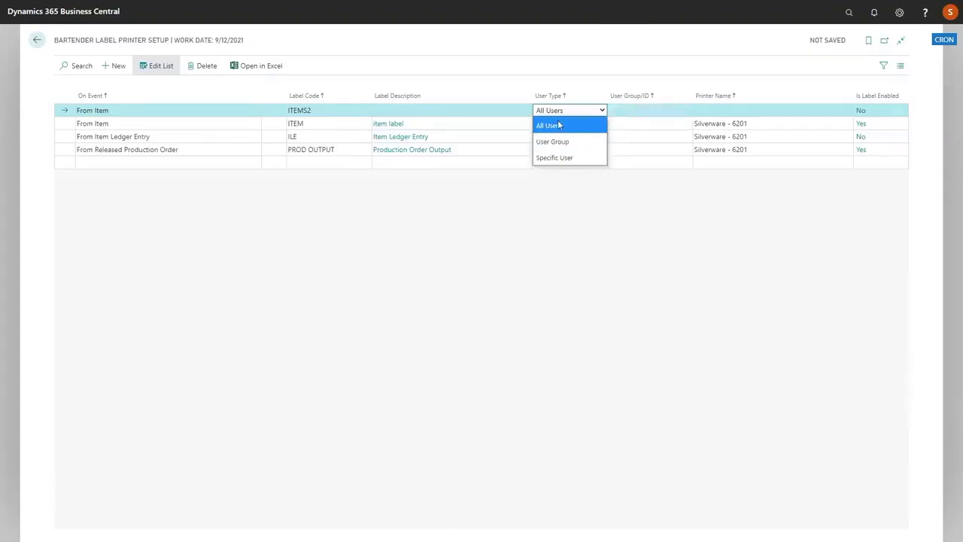
click(557, 126)
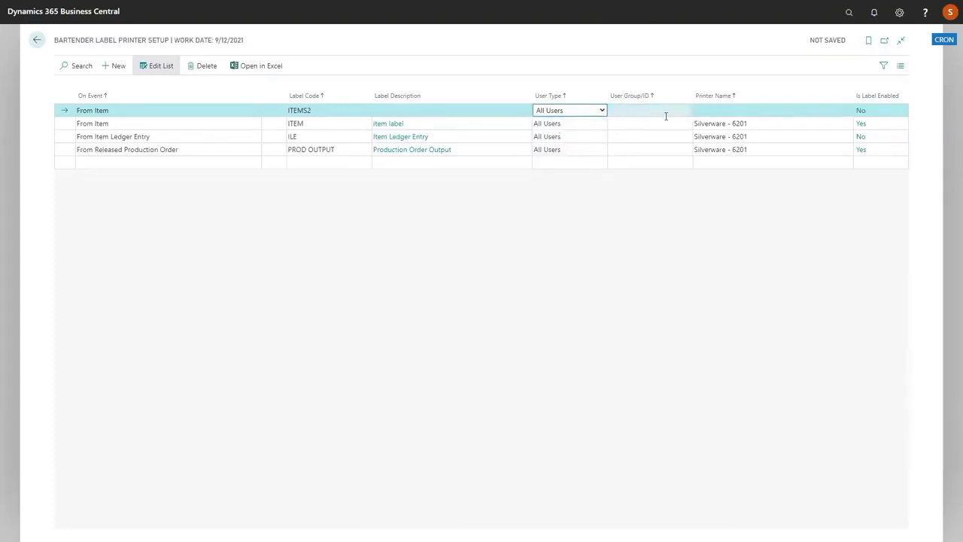
click(667, 113)
click(750, 110)
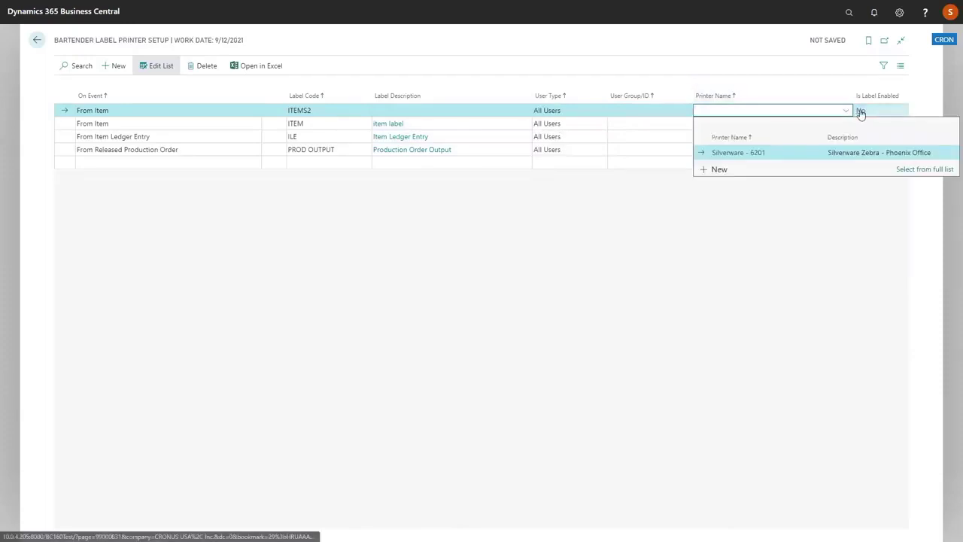
click(734, 154)
key(Return)
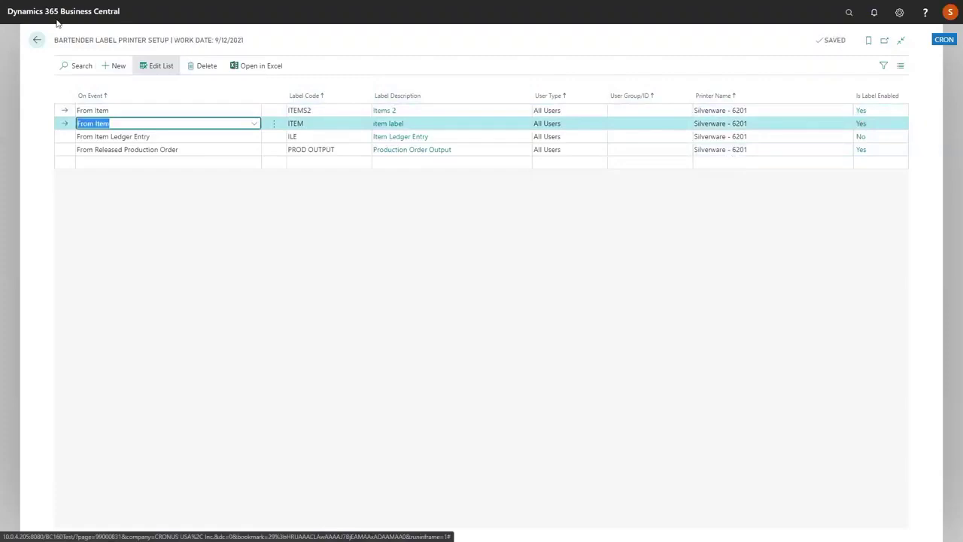
click(37, 42)
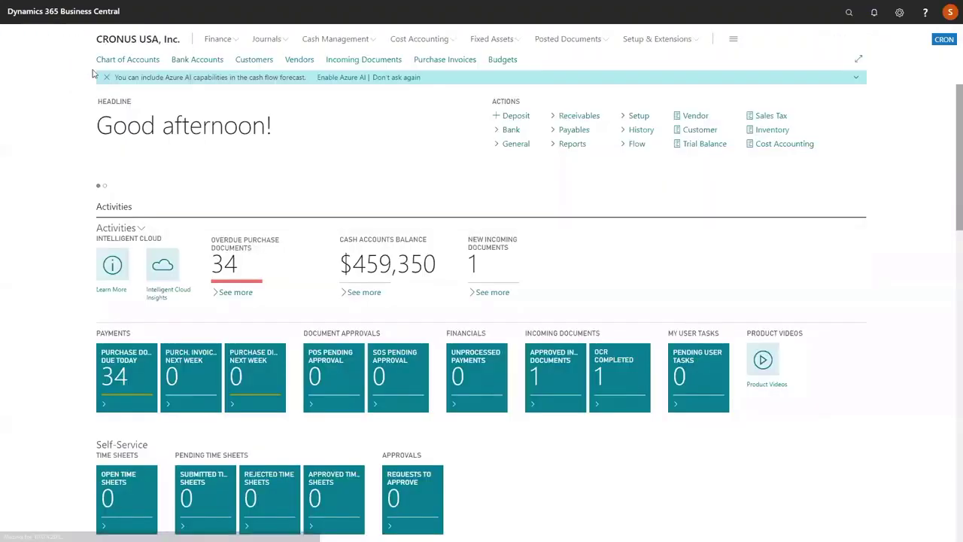
Open item 1000 Bicycle from the Items list and start Print to BarTender.
click(850, 12)
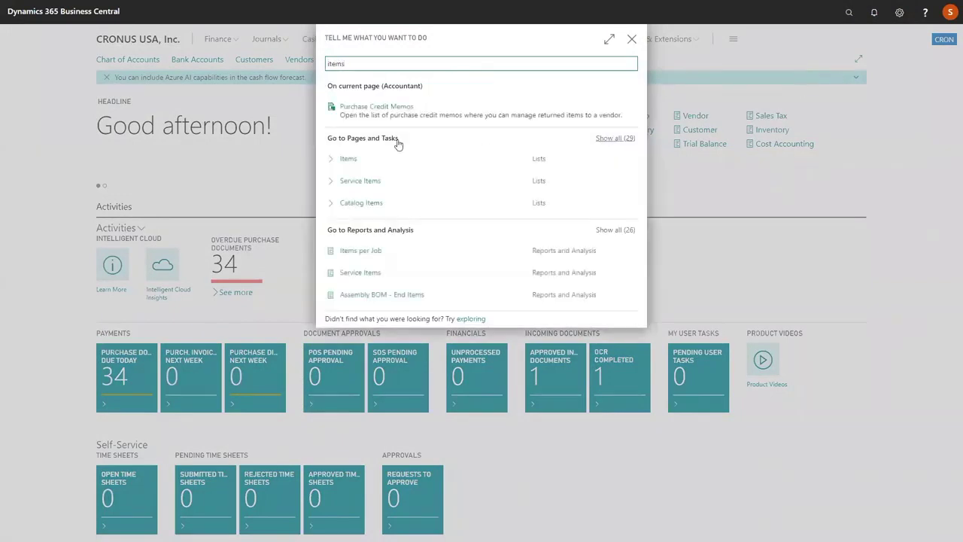
click(349, 159)
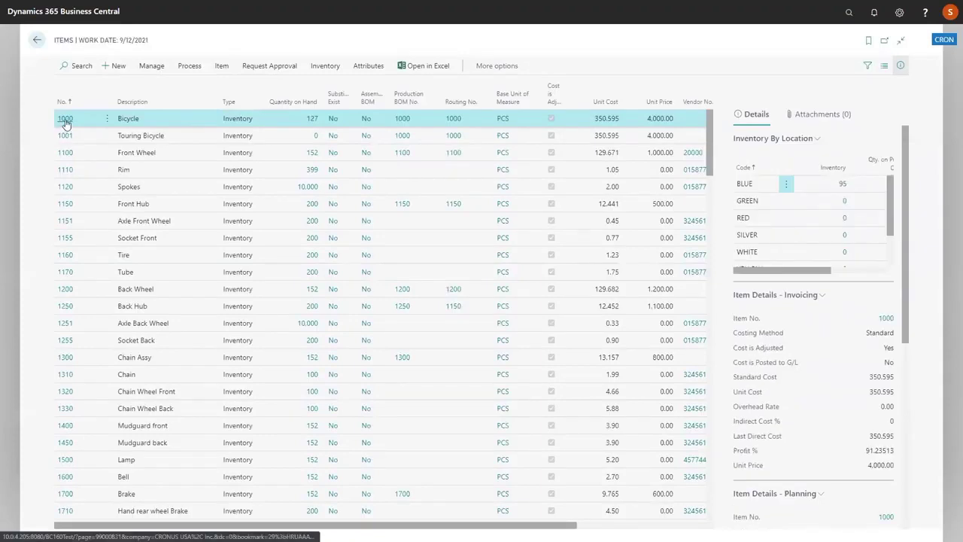
click(65, 119)
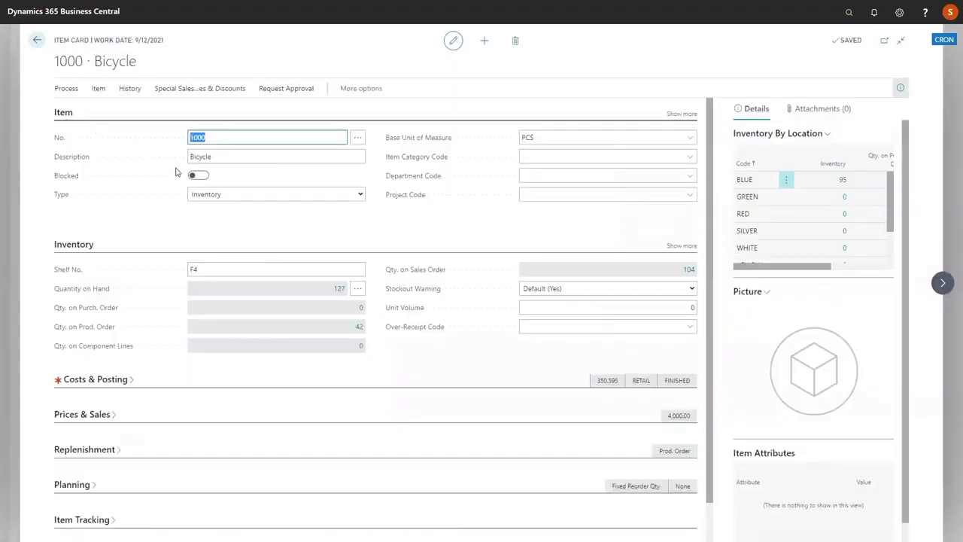
click(66, 89)
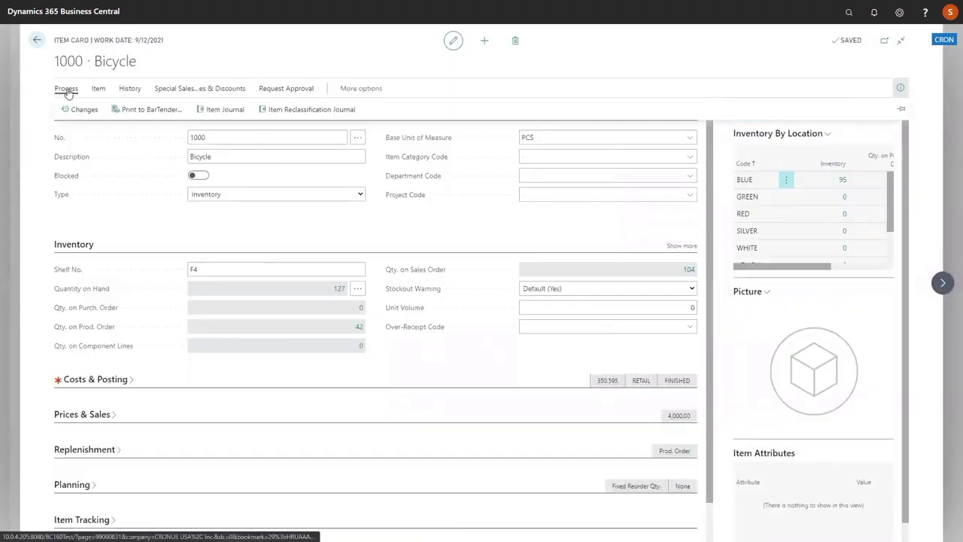
click(147, 110)
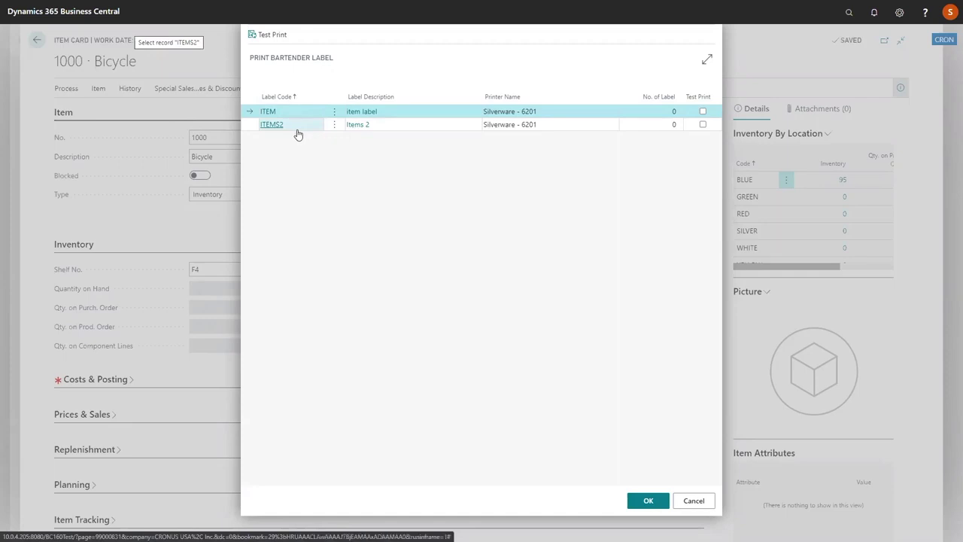
Print one ITEMS2 label, dismiss the printing error, and go back.
click(673, 124)
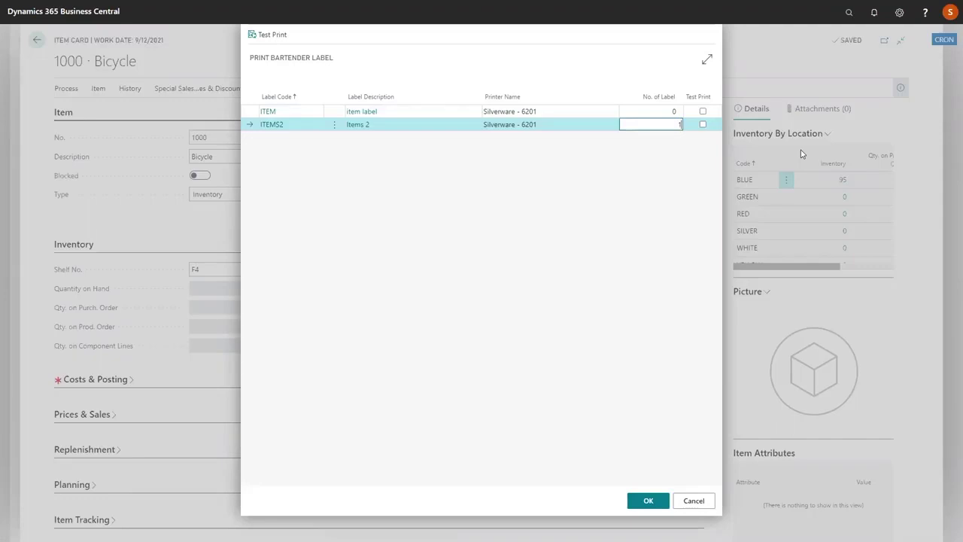
key(Tab)
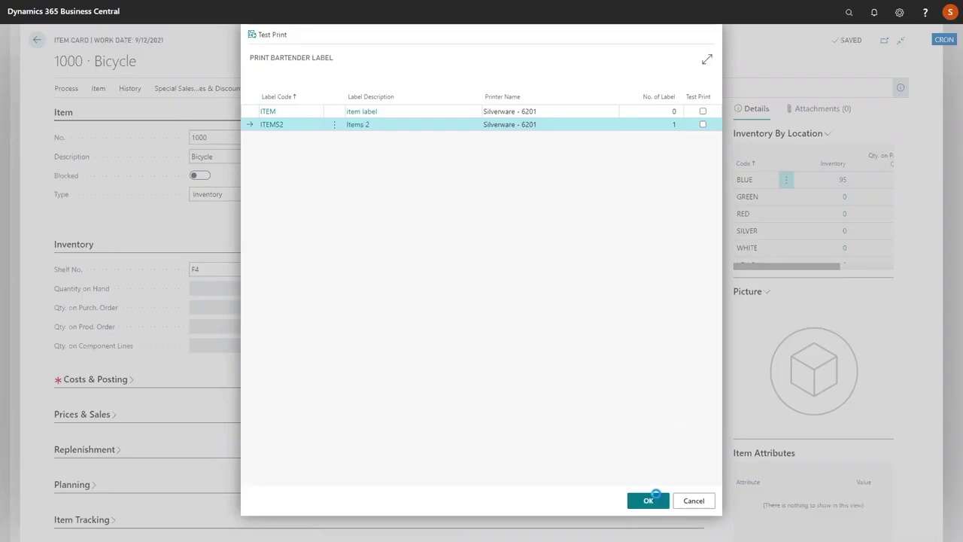
click(654, 501)
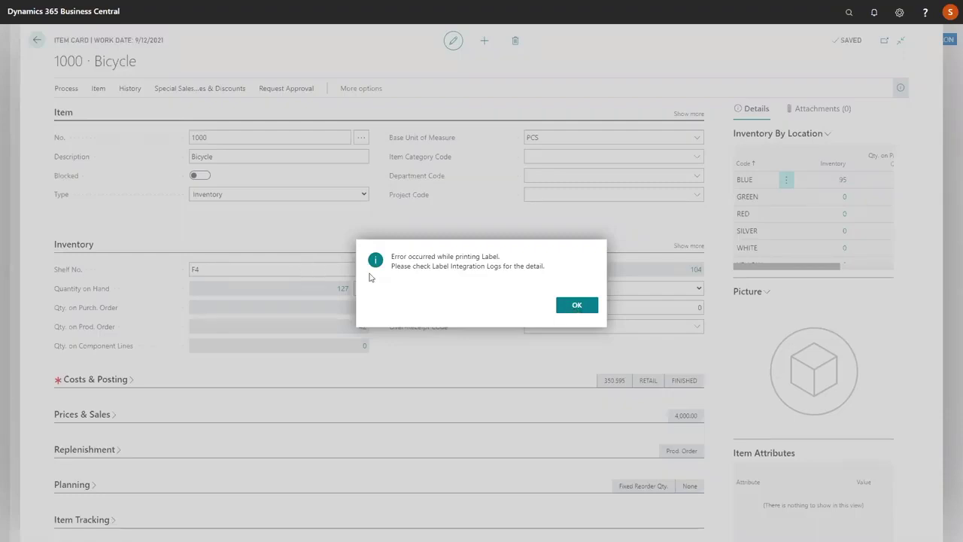
click(590, 308)
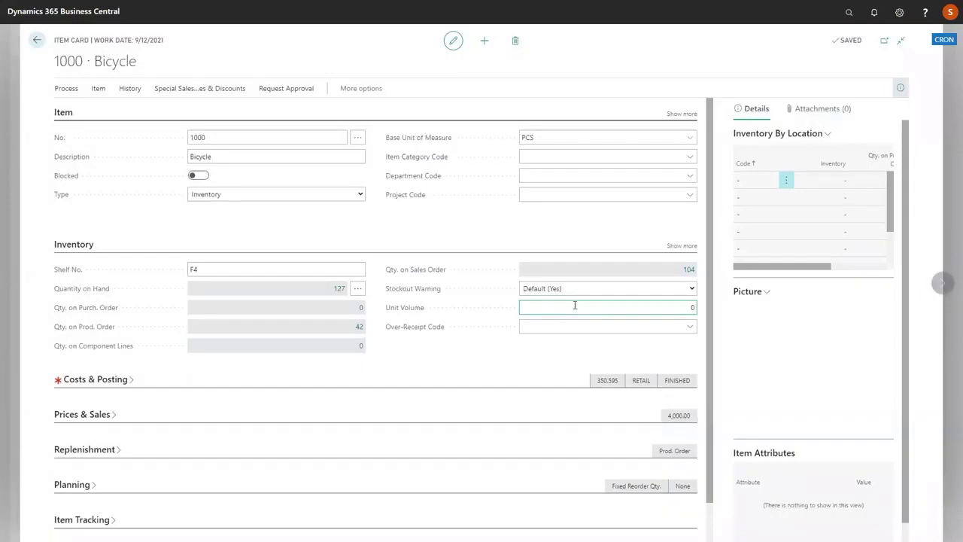
click(37, 40)
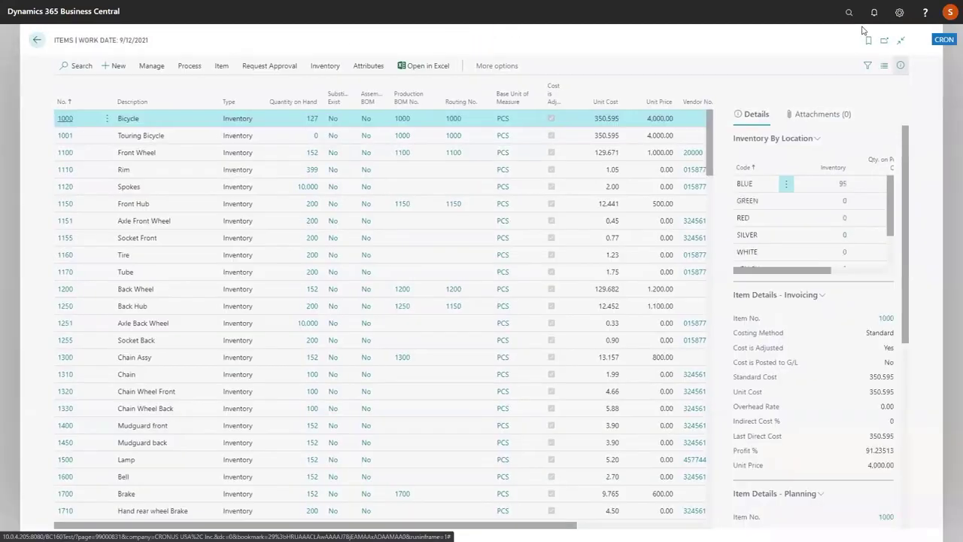
Open the BarTender Label Integration Log, sort Entry No. descending, and download entry 29's response body.
click(849, 12)
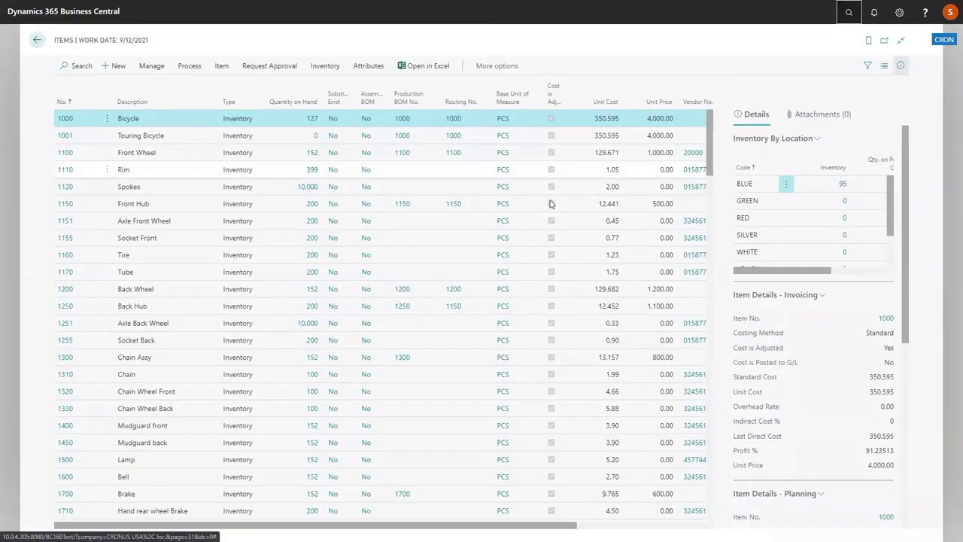
text(bar )
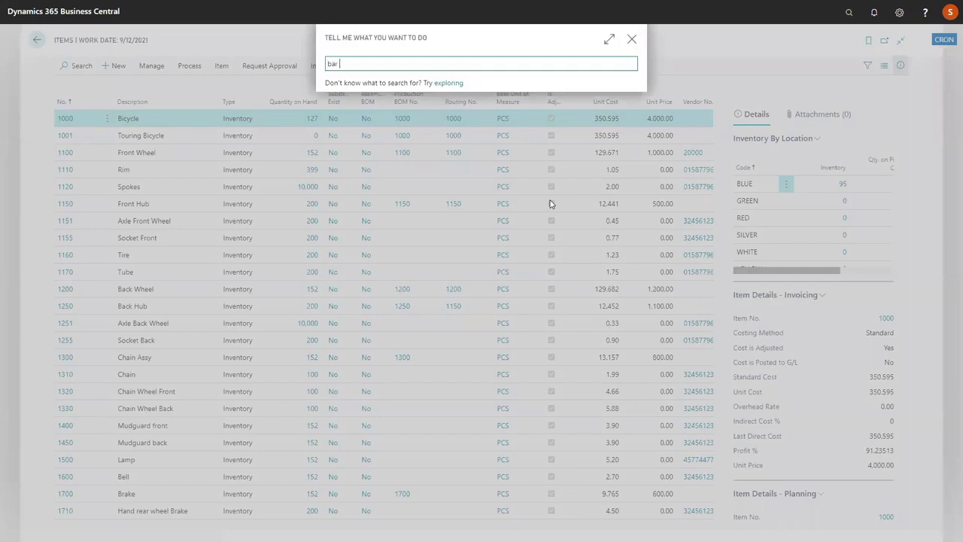
text(log)
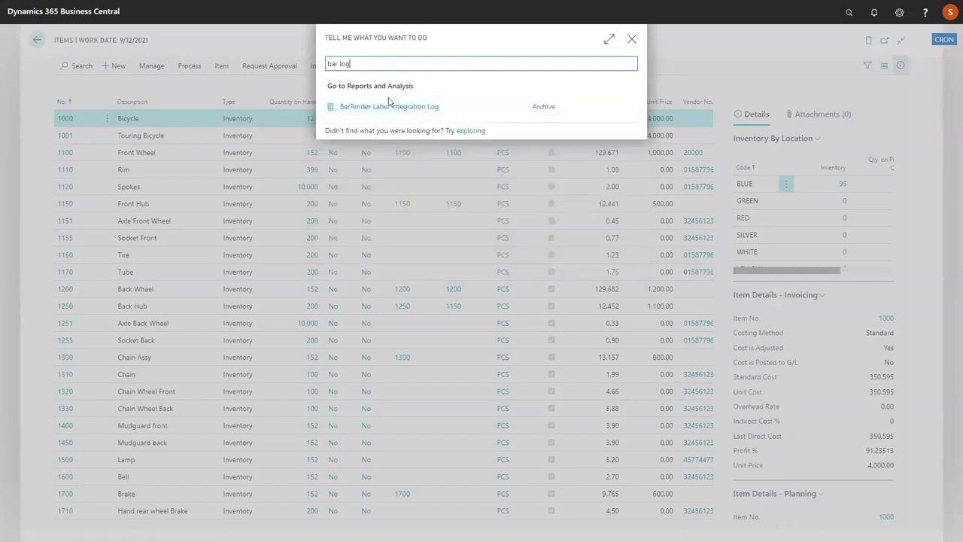
click(389, 106)
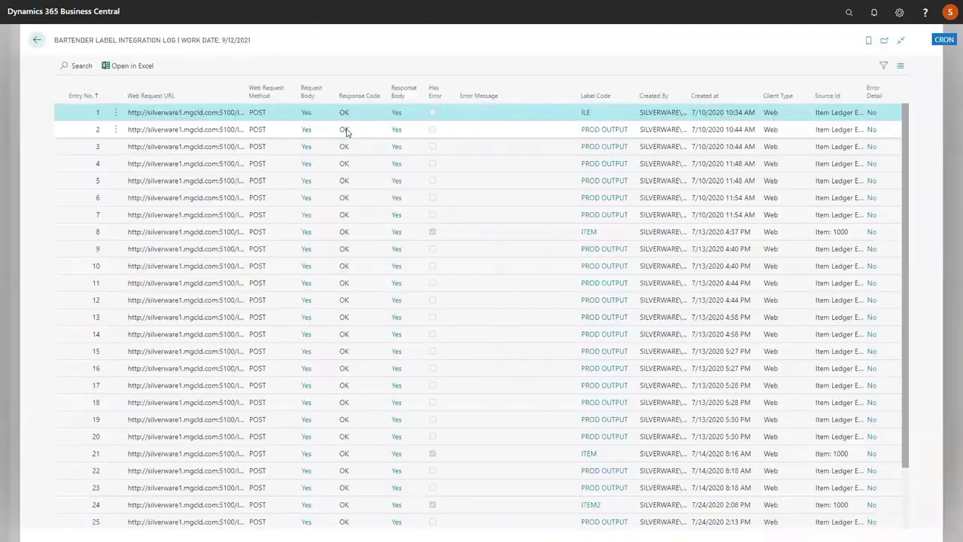
click(87, 93)
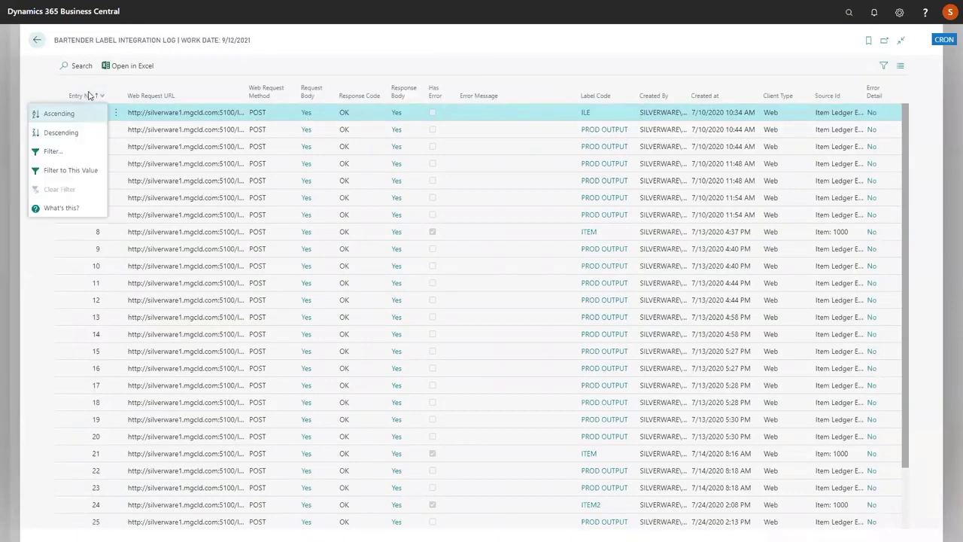
drag(68, 132, 66, 123)
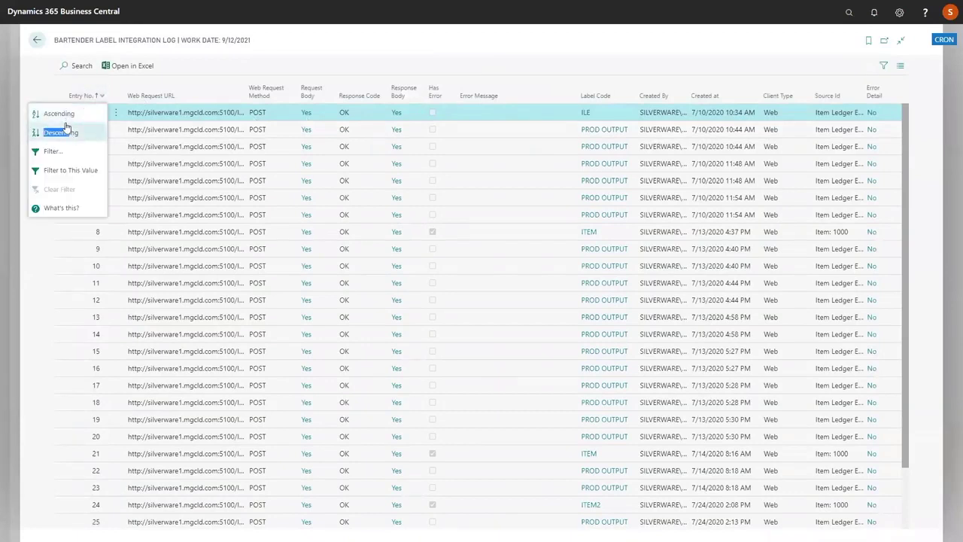
click(70, 129)
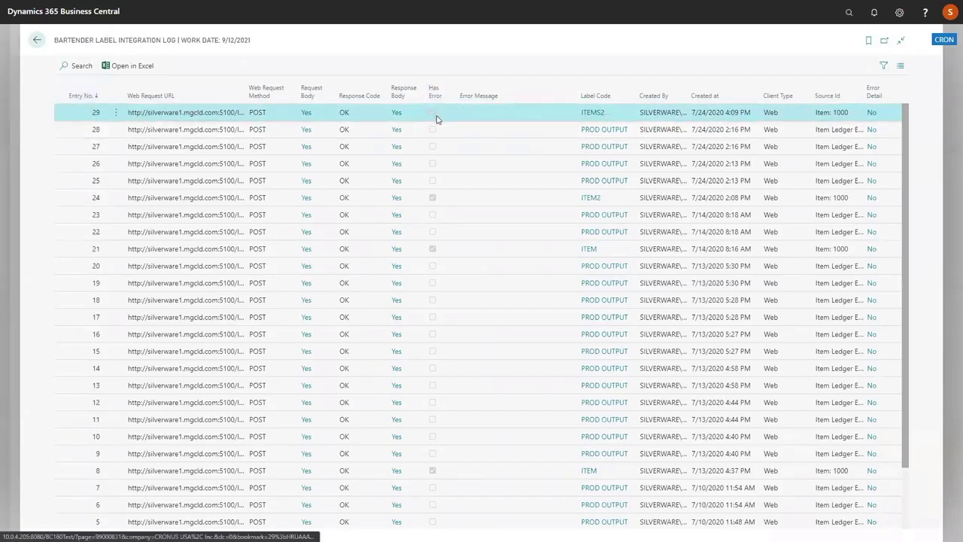
click(397, 113)
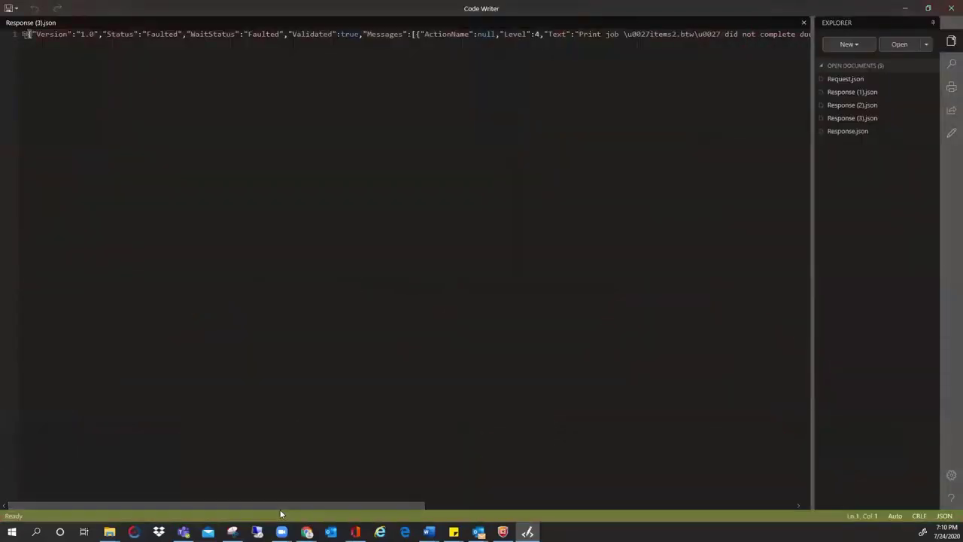
Read Response (3).json, highlighting the inaccessible items2.btw file in the error, then go back.
drag(284, 505, 507, 490)
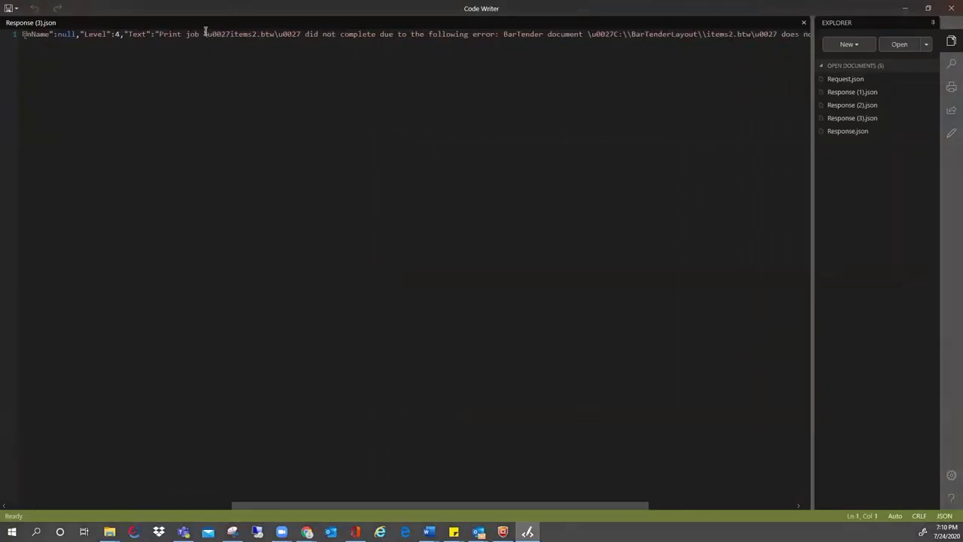
drag(207, 33, 269, 39)
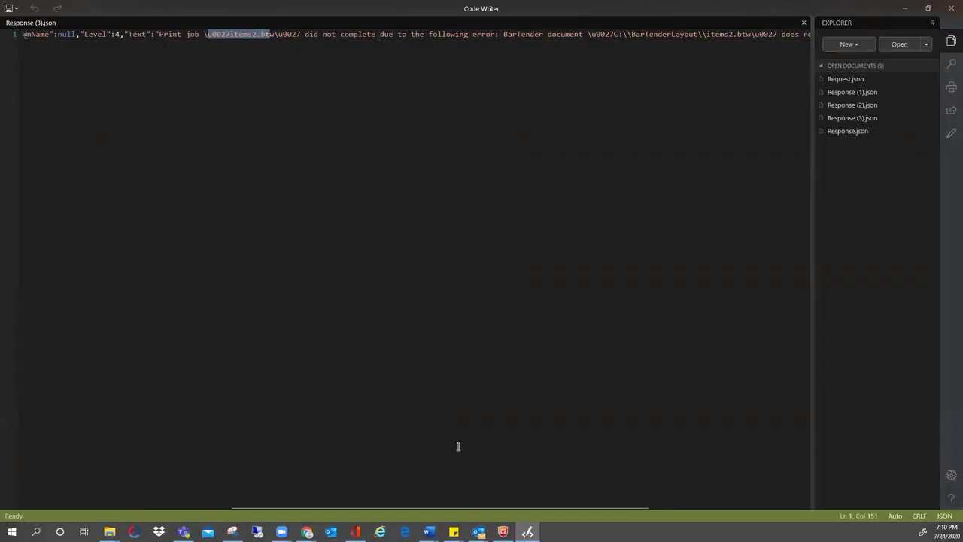
drag(450, 504, 176, 502)
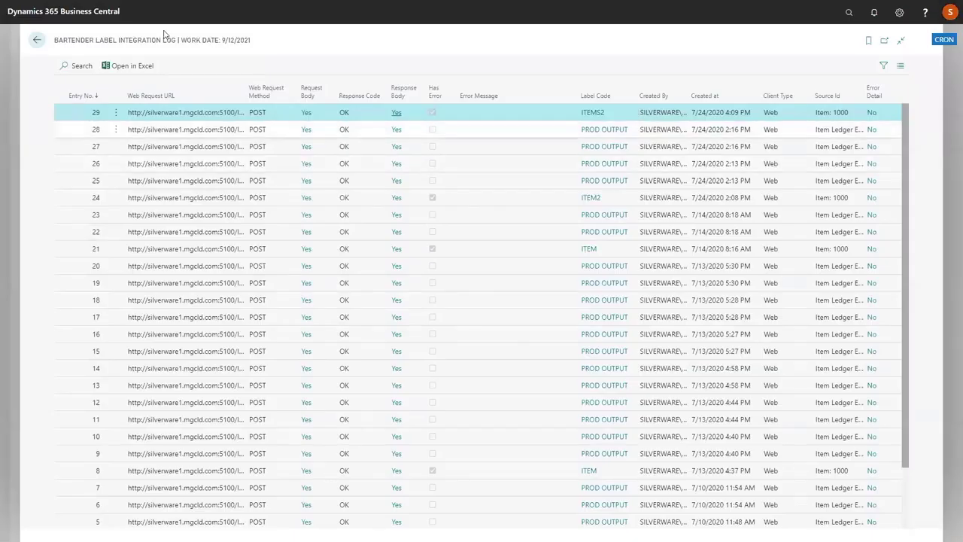
click(37, 39)
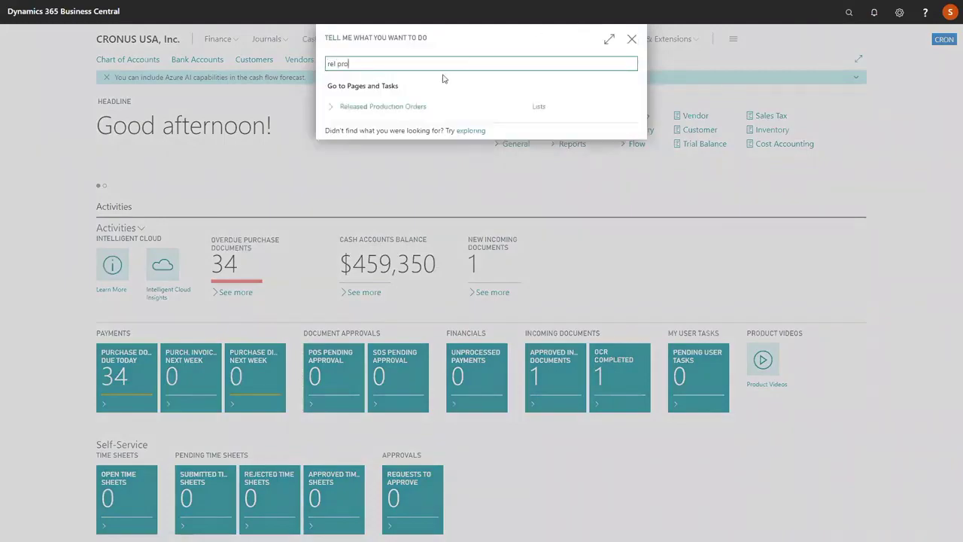
Open Released Production Orders and select order 101004 for Ethernet Cable.
click(394, 106)
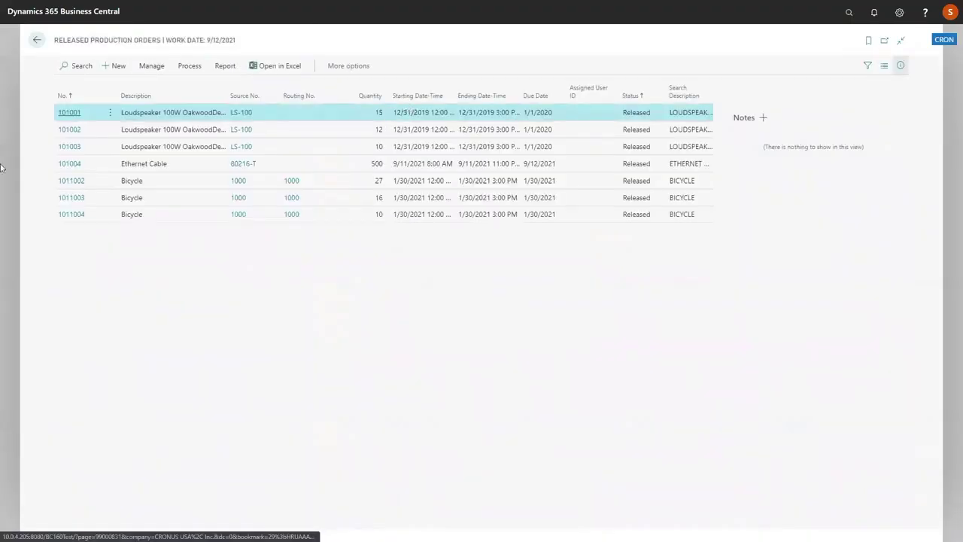
click(73, 168)
click(73, 167)
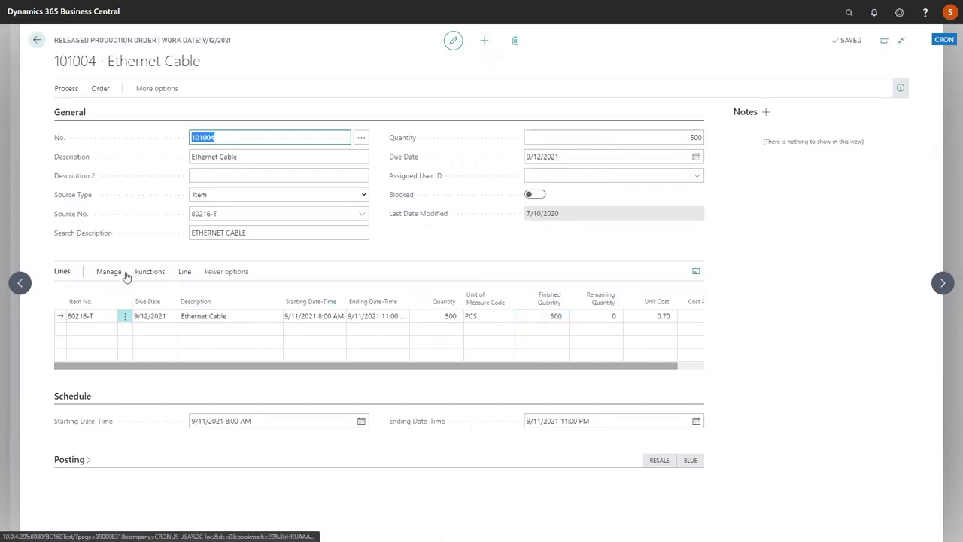
click(186, 273)
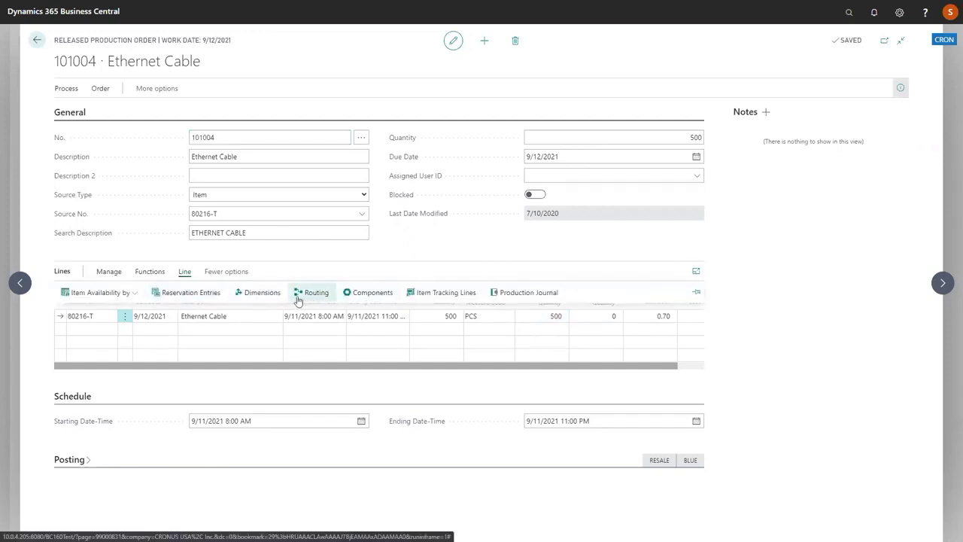
click(430, 292)
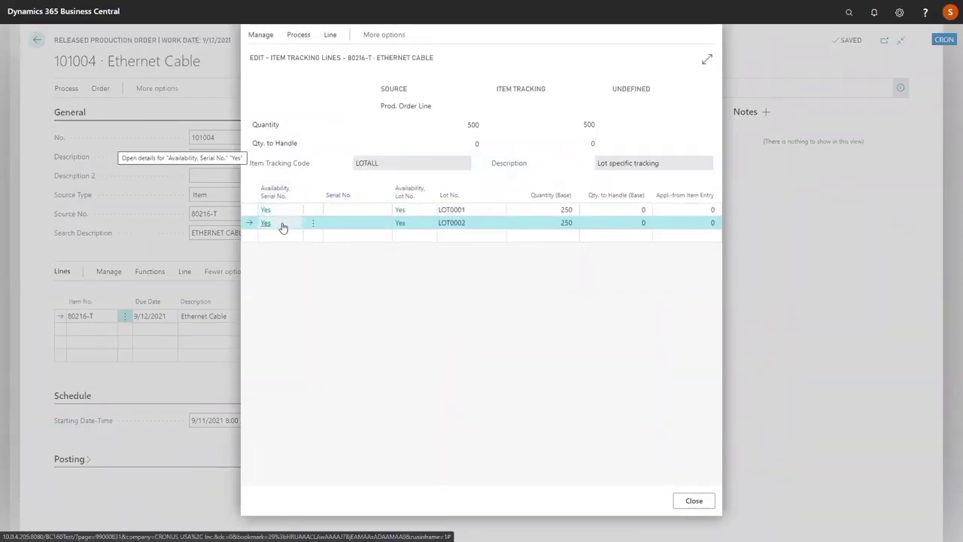
click(694, 502)
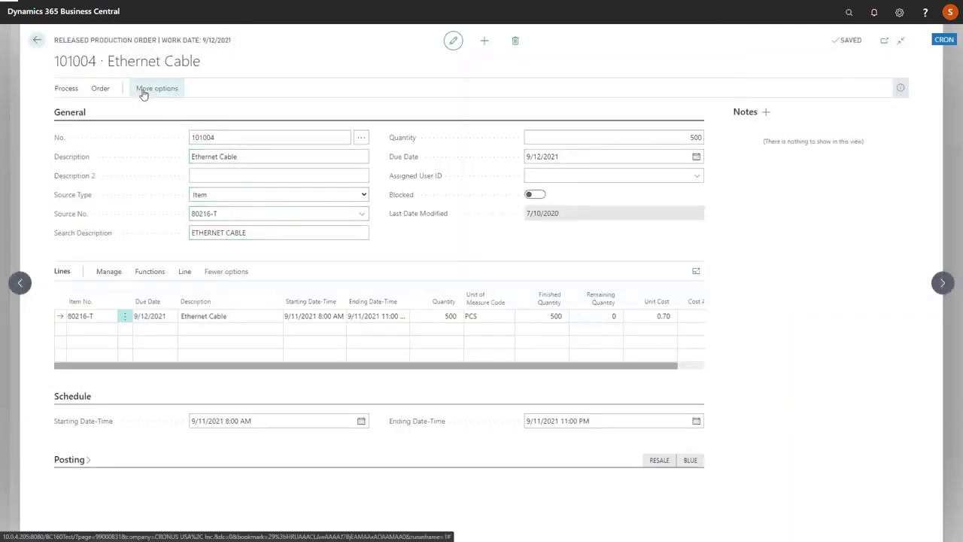
Print order 101004's PROD OUTPUT label with 250 labels and view the resulting QR-code label.
click(70, 90)
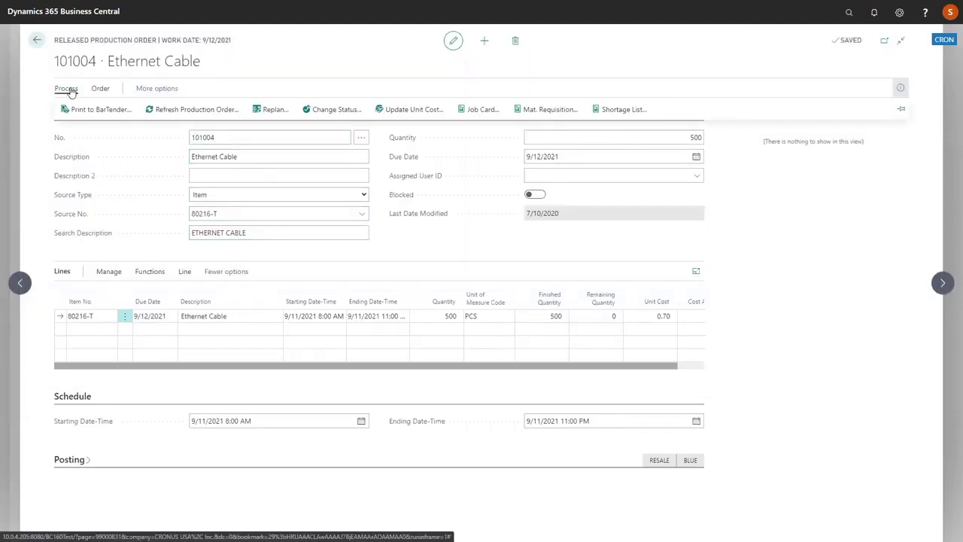
click(88, 110)
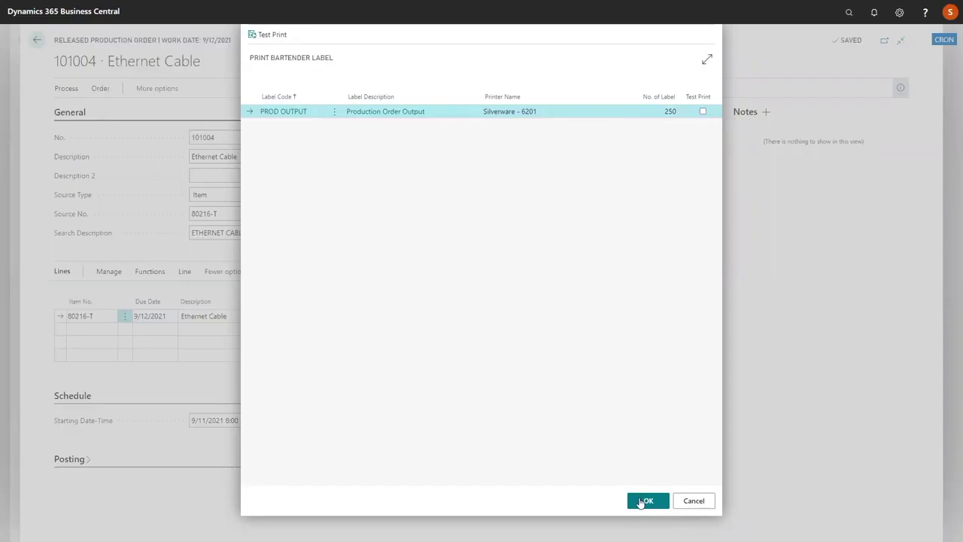
click(694, 501)
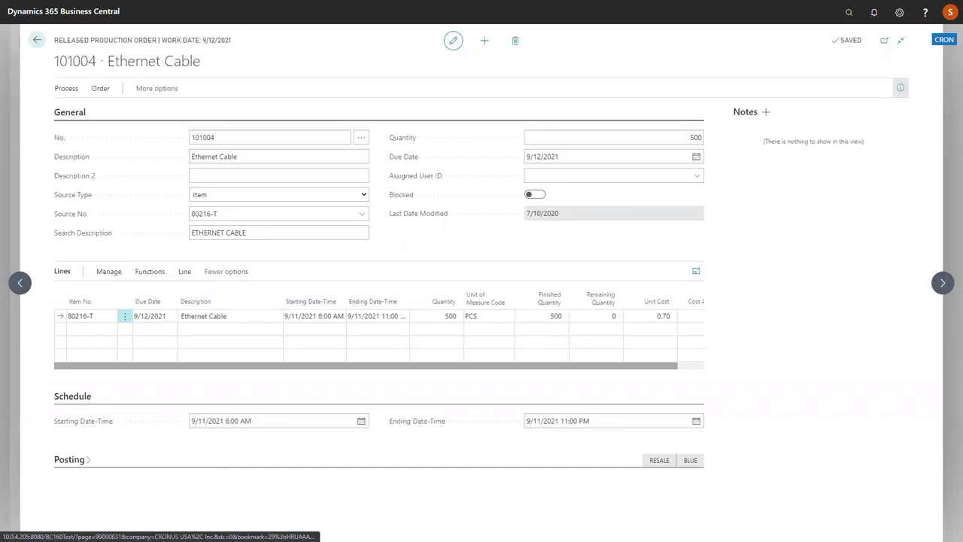
key(alt+Tab)
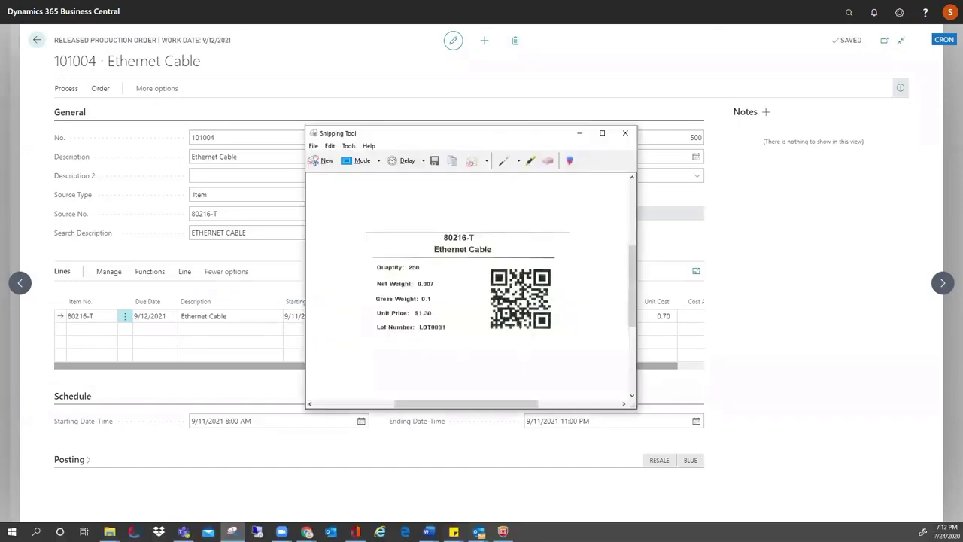